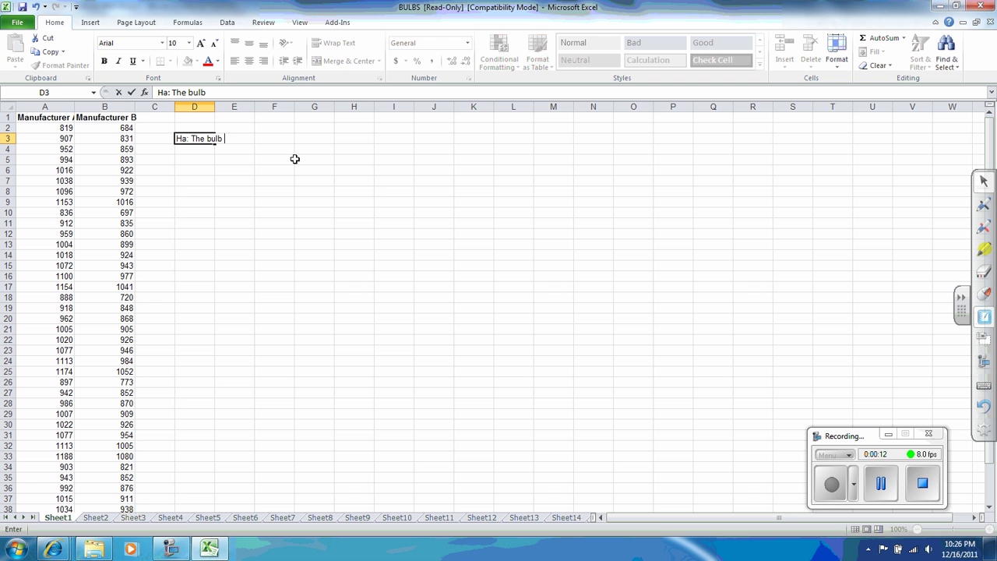
# Enter "Ha: The bulb life of A and B are not equal" in D3 and "Ho: The bulb life of A and B are equal" in D2.
pyautogui.write('ife of A and B are not')
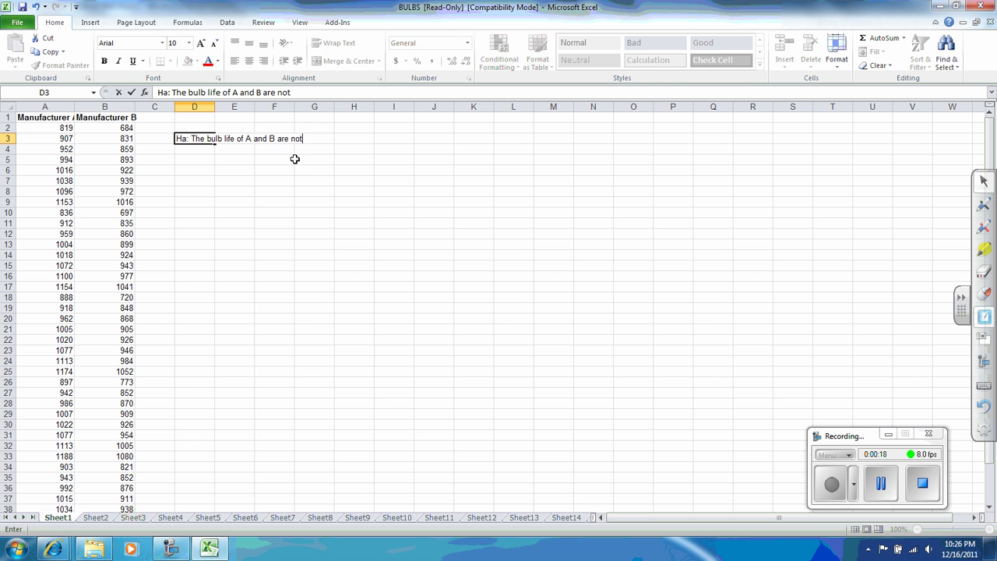
pyautogui.write(' equal')
pyautogui.press('Up')
pyautogui.write('Ho')
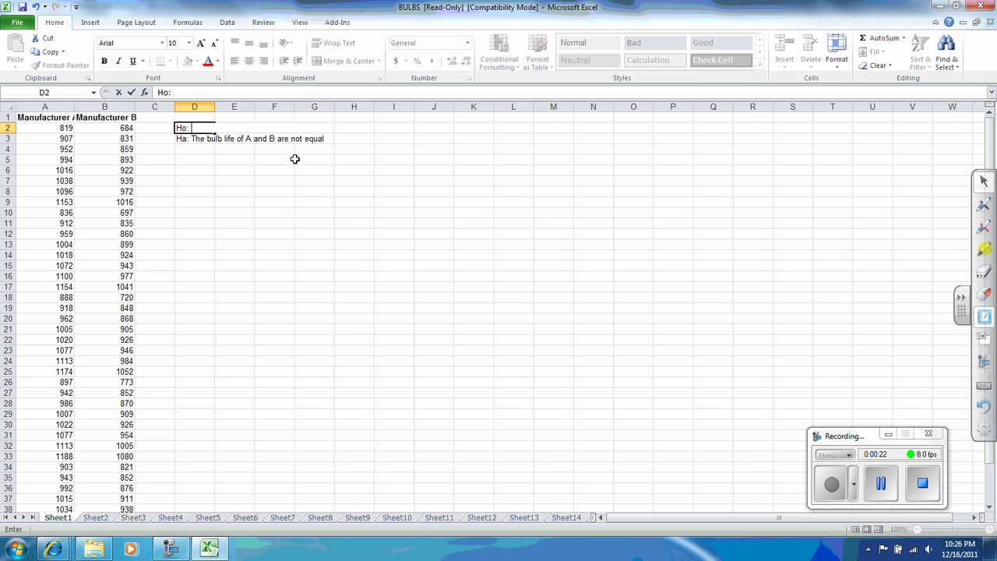
pyautogui.write(': The bulb life of A and B ')
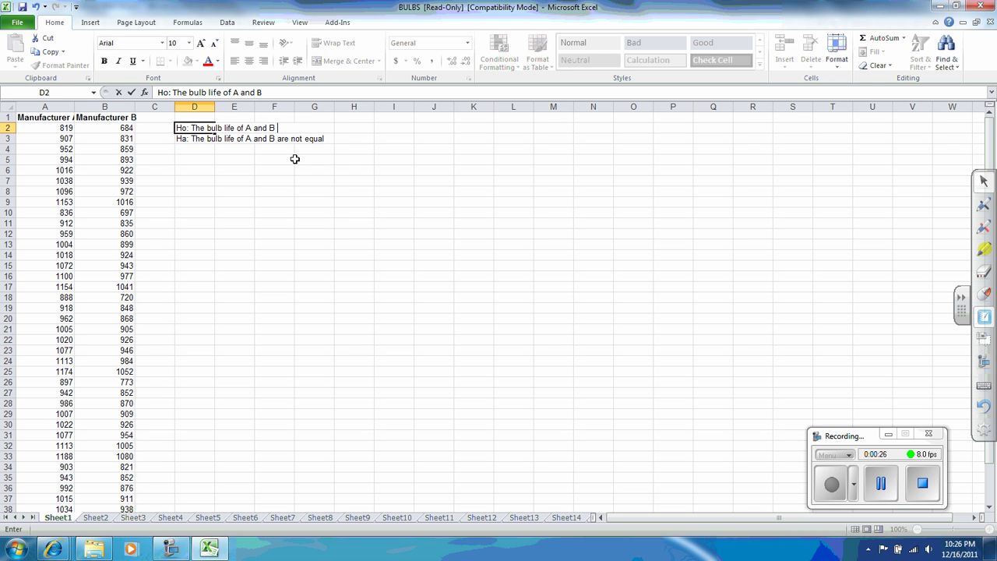
pyautogui.write('are equal')
# Enter the significance level "alpha: 0.05" in cell D5.
pyautogui.click(200, 160)
pyautogui.write('alpha:')
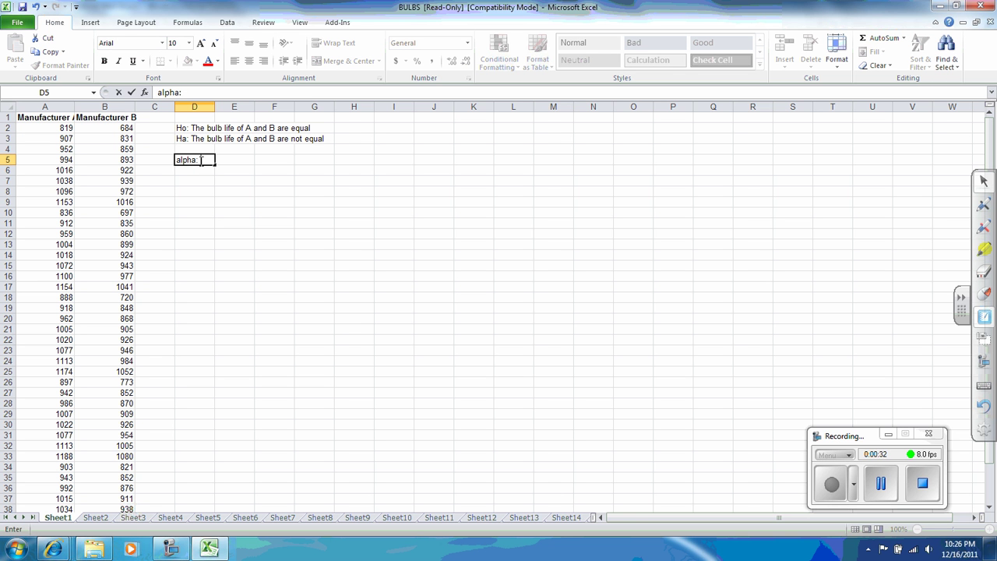
pyautogui.write(' 0.05')
pyautogui.click(201, 182)
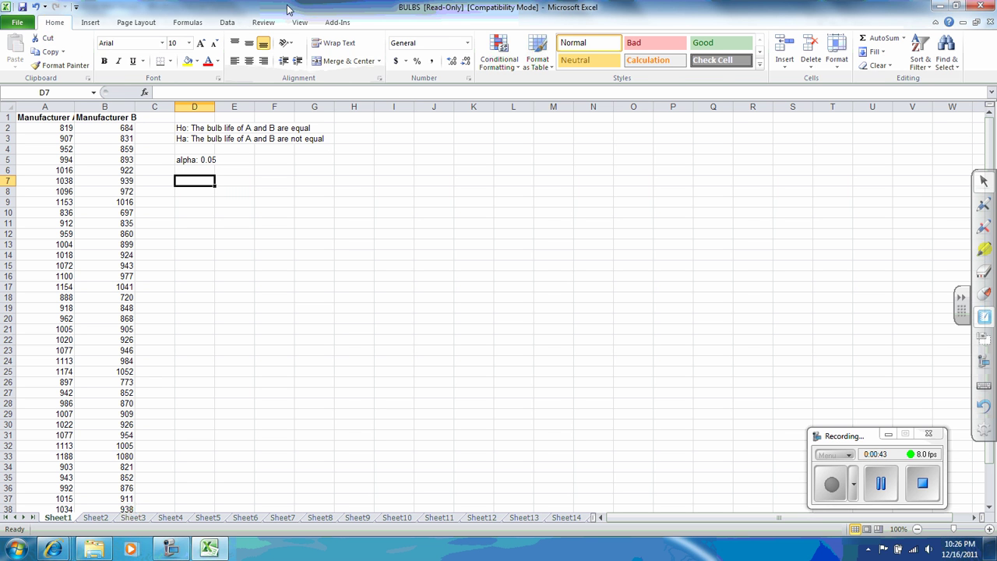
# Start the t-Test: Two-Sample Assuming Unequal Variances analysis with $A$1:$A$41 as the Variable 1 range.
pyautogui.click(228, 23)
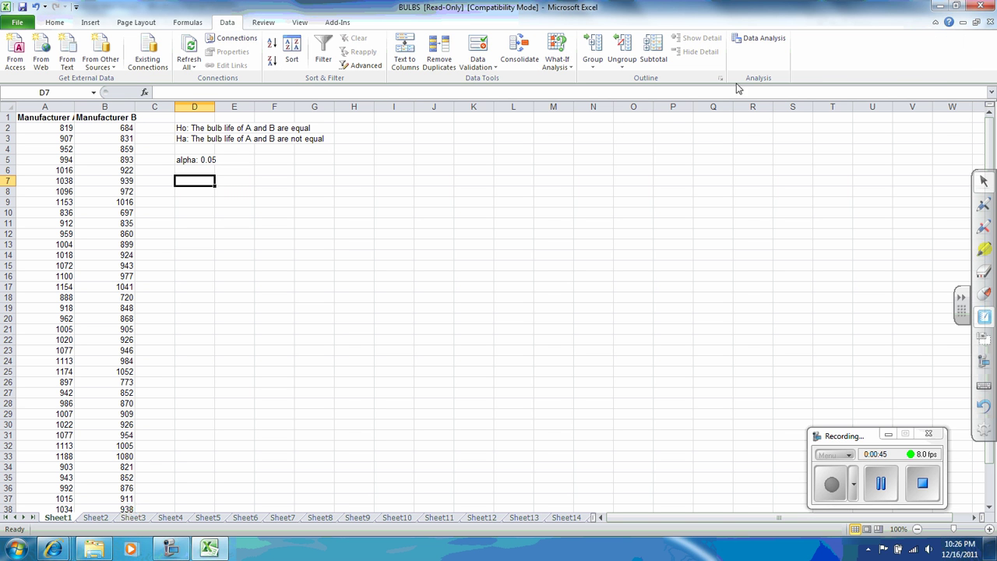
pyautogui.click(749, 44)
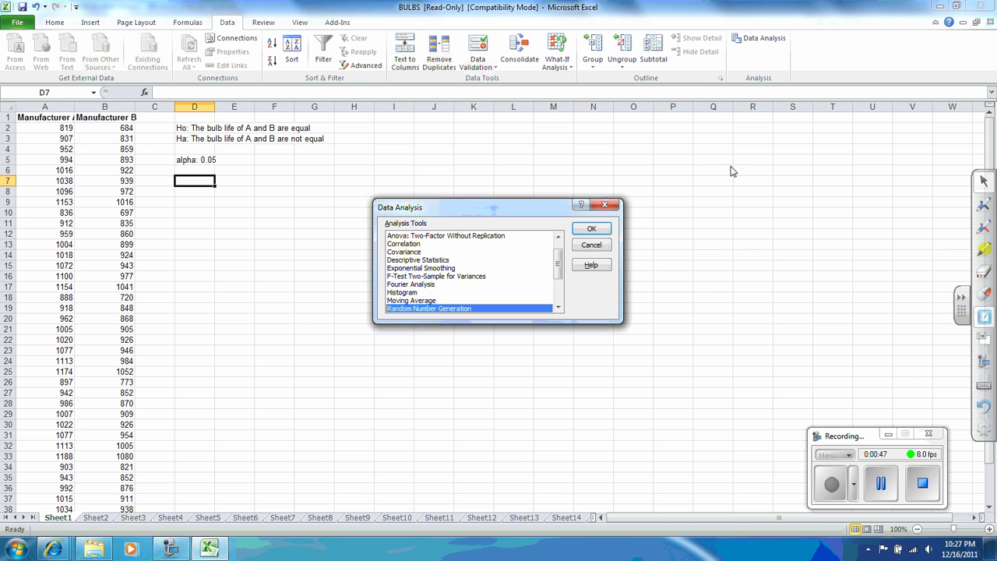
pyautogui.moveTo(560, 268); pyautogui.dragTo(561, 285)
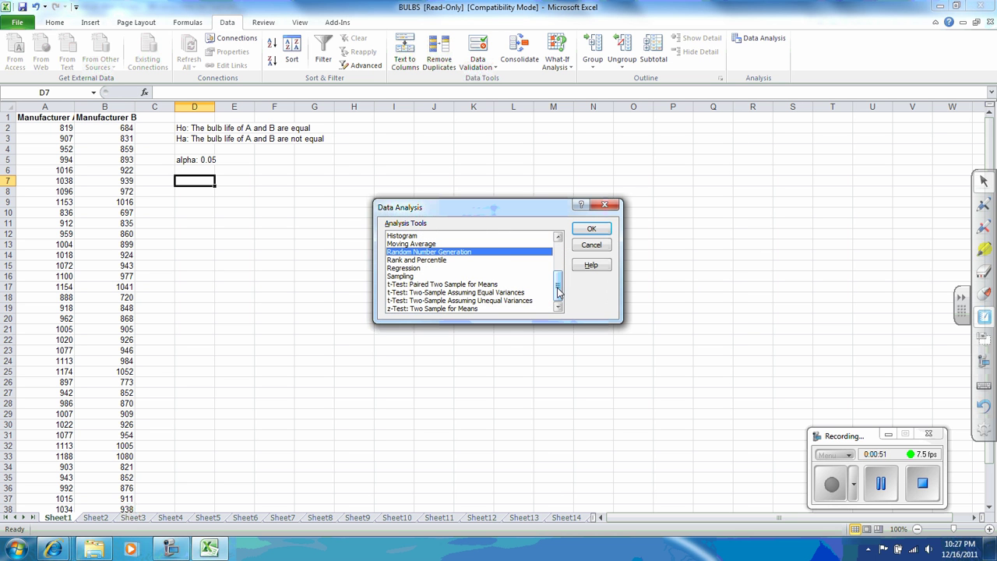
pyautogui.click(525, 302)
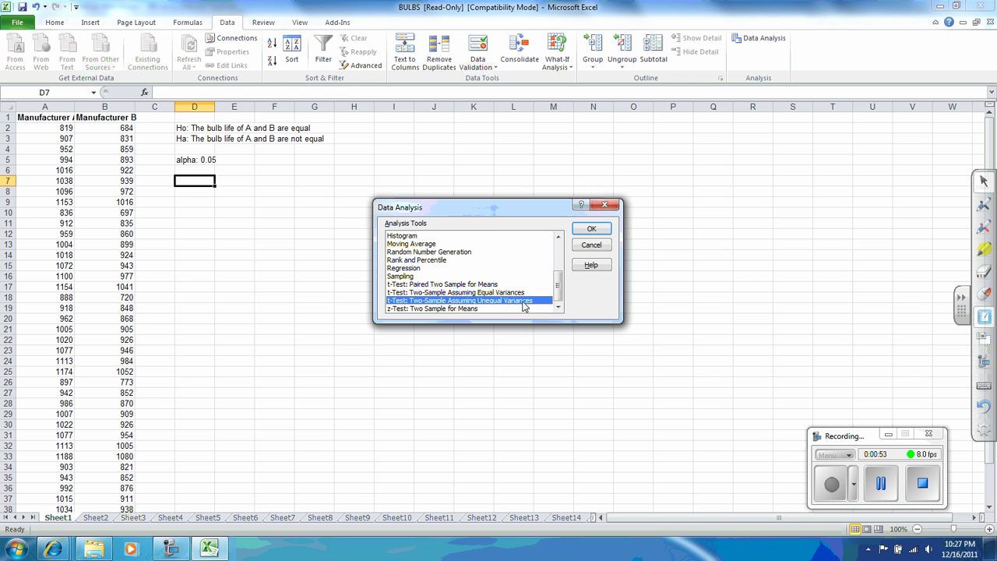
pyautogui.click(585, 230)
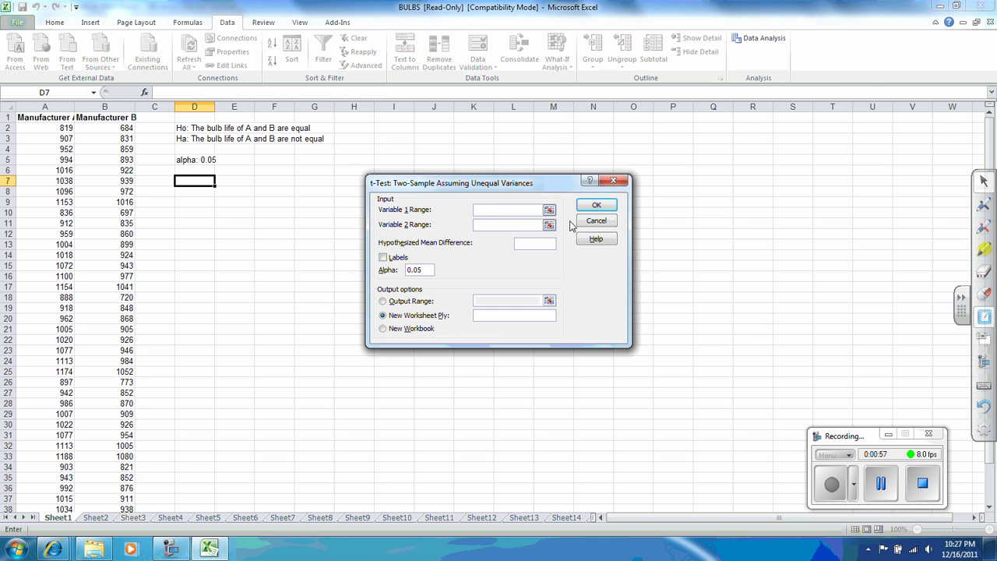
pyautogui.click(549, 211)
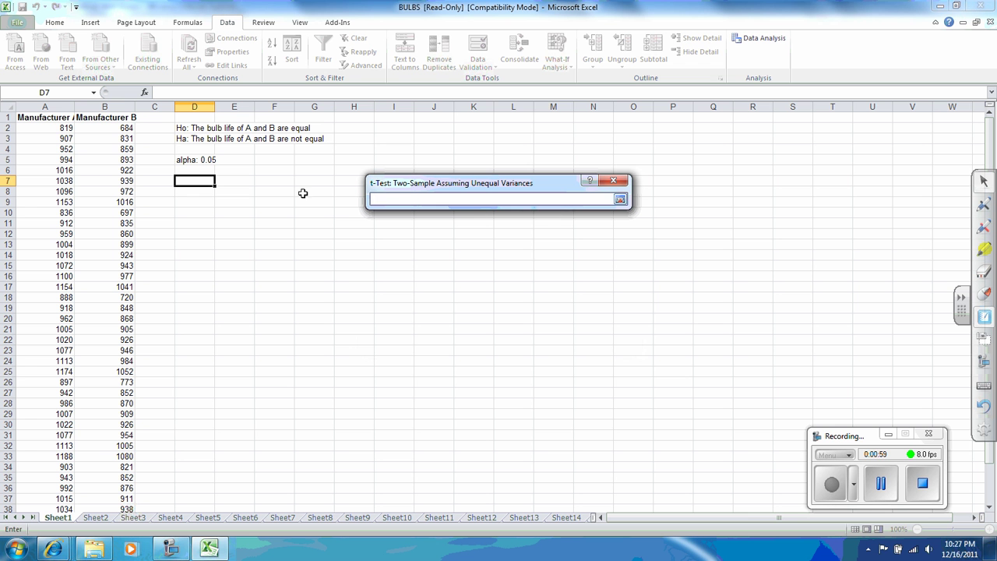
pyautogui.moveTo(51, 121); pyautogui.dragTo(63, 487)
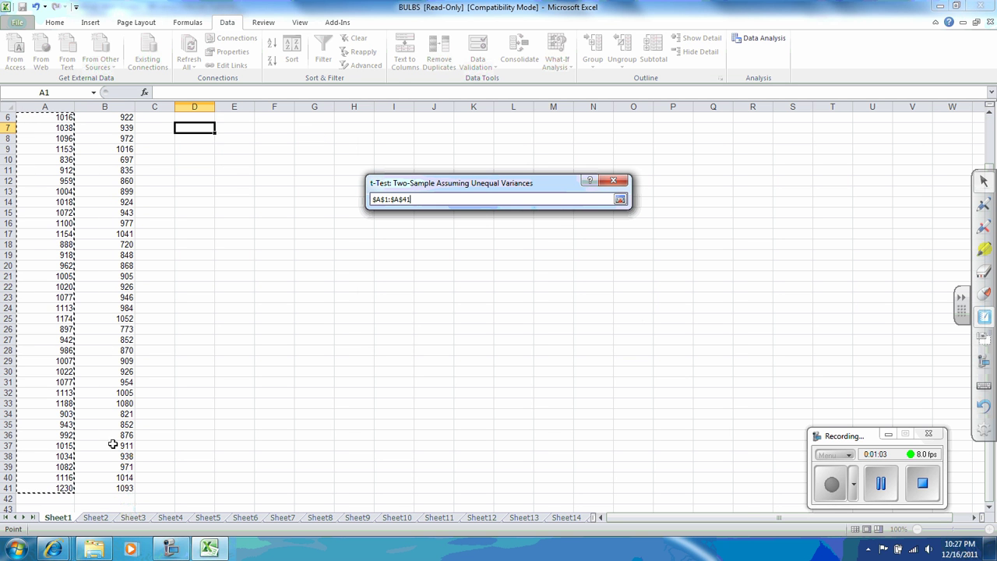
pyautogui.click(622, 200)
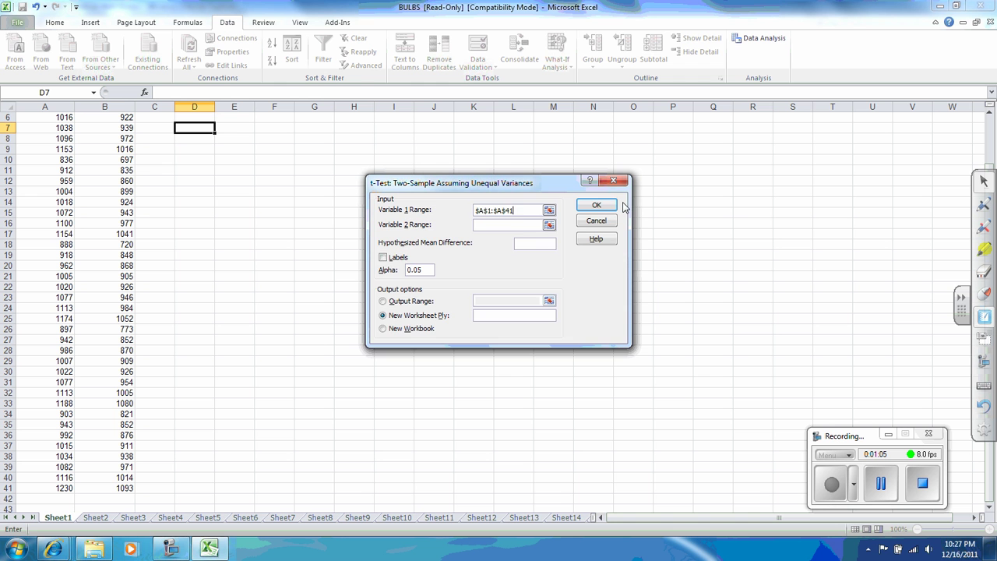
# Set the t-test's Variable 2 range to the Manufacturer B data, $B$1:$B$41.
pyautogui.click(549, 226)
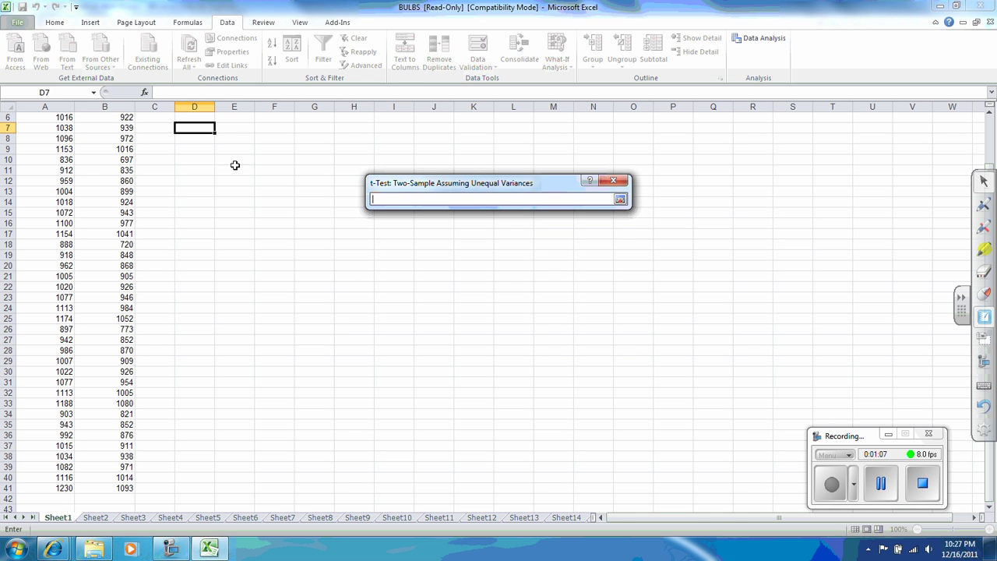
pyautogui.click(989, 115)
pyautogui.click(989, 114)
pyautogui.click(990, 114)
pyautogui.click(989, 115)
pyautogui.click(989, 115)
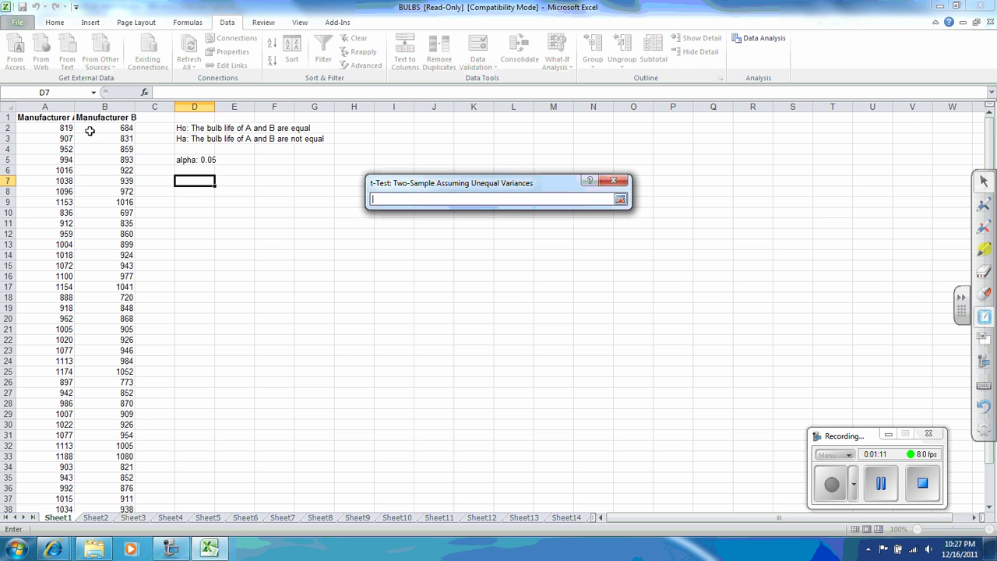
pyautogui.moveTo(121, 118); pyautogui.dragTo(119, 522)
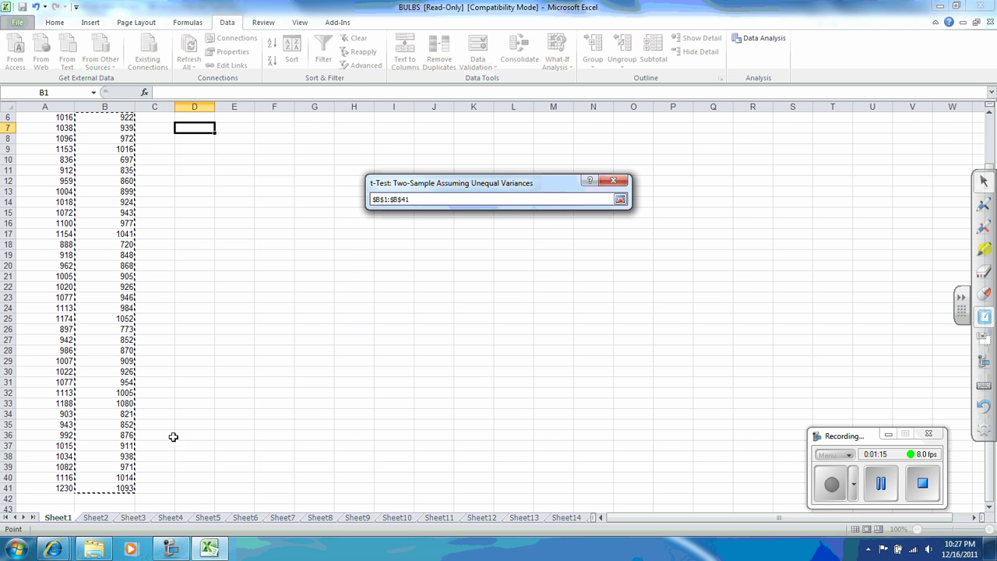
pyautogui.click(622, 201)
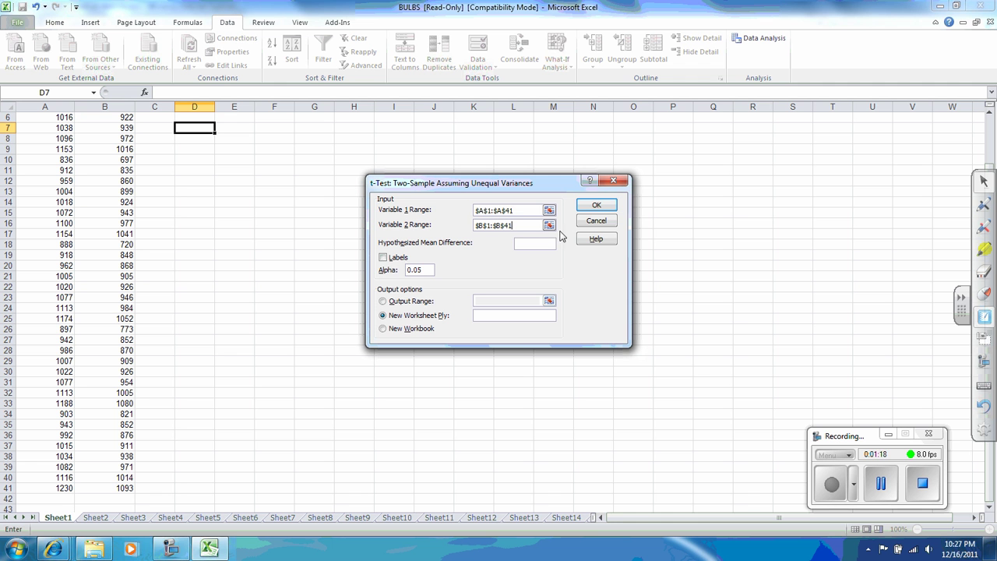
# Run the t-test with hypothesized mean difference 0, labels included, and the output placed at J2 of the current sheet.
pyautogui.click(541, 244)
pyautogui.click(383, 259)
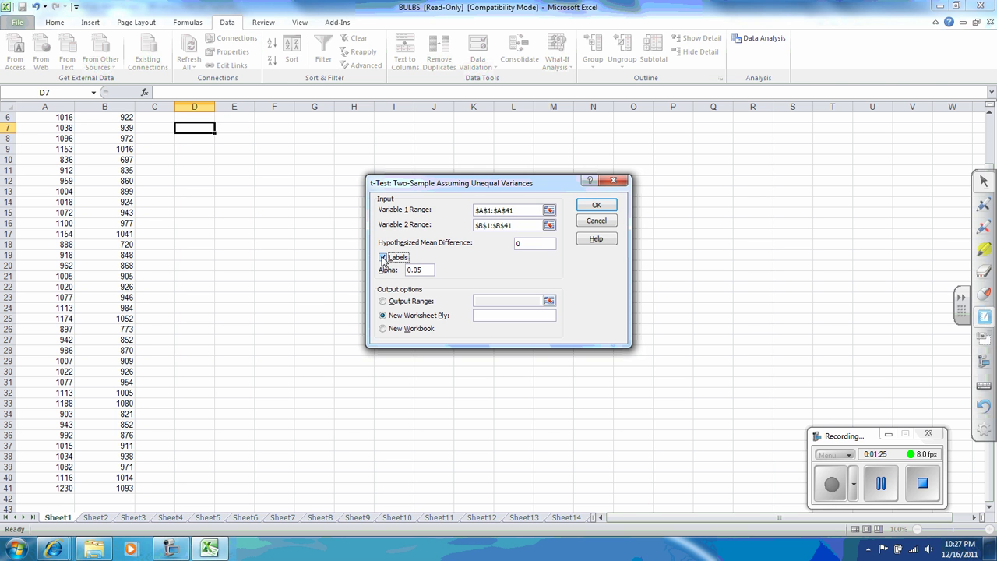
pyautogui.click(382, 302)
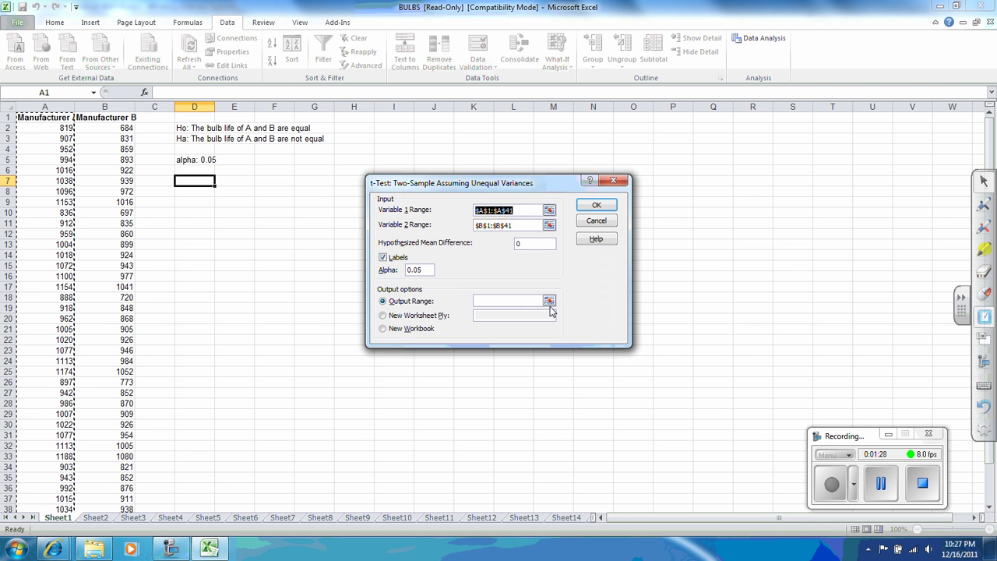
pyautogui.click(549, 298)
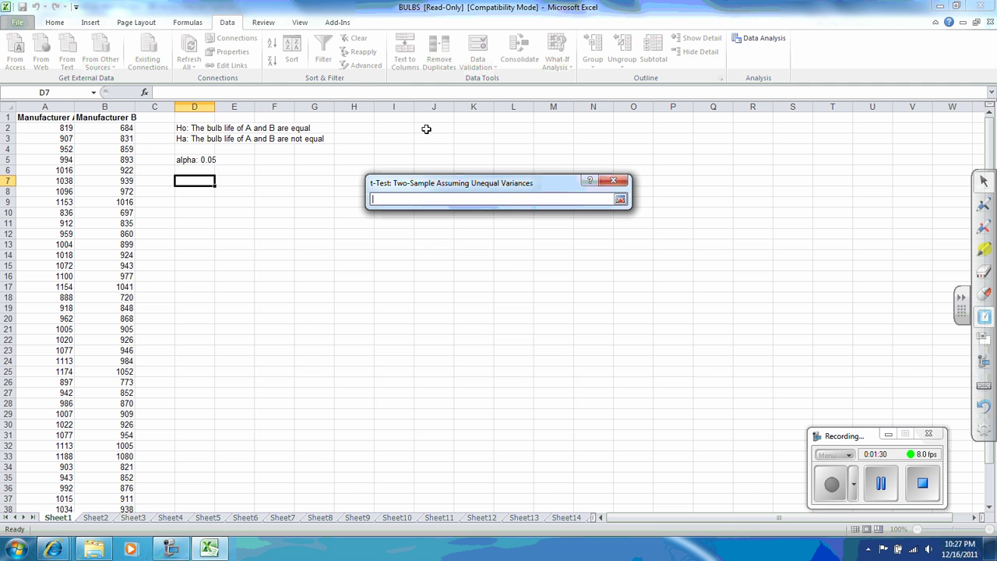
pyautogui.click(434, 127)
pyautogui.click(620, 199)
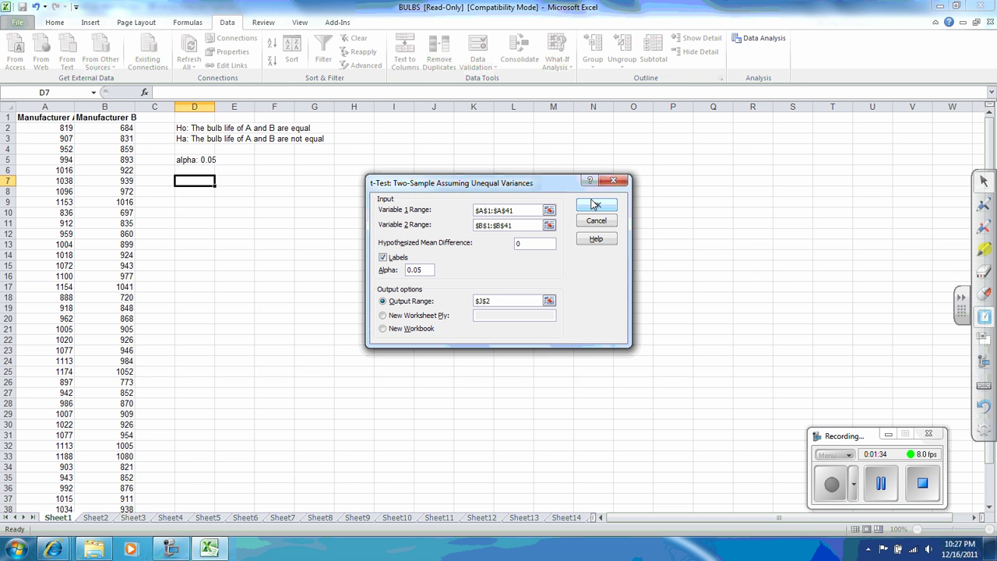
pyautogui.click(594, 208)
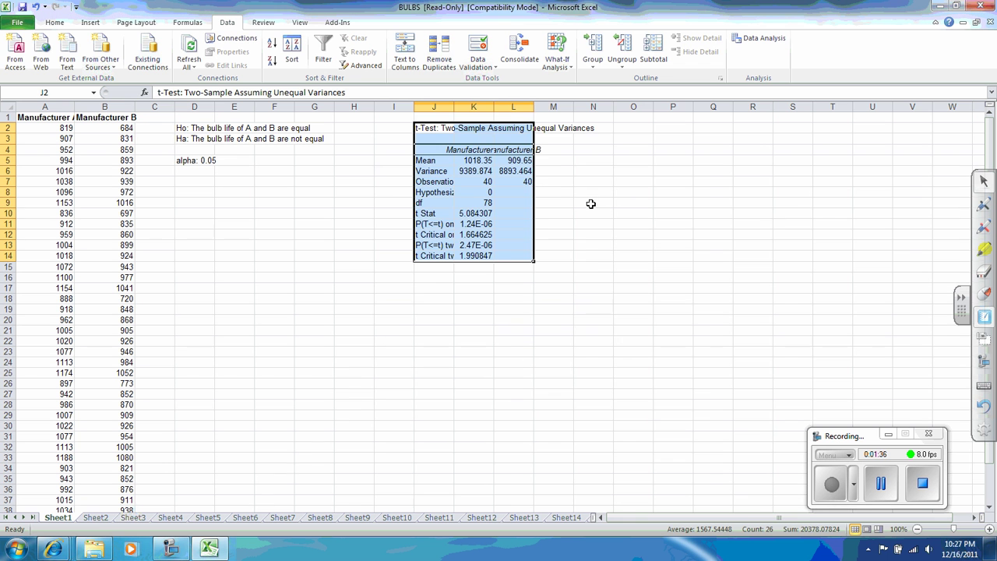
# Widen columns J to L to fit the t-test results and fill the P(T<=t) two-tail cells J13:K13 with yellow.
pyautogui.moveTo(455, 107); pyautogui.dragTo(705, 106)
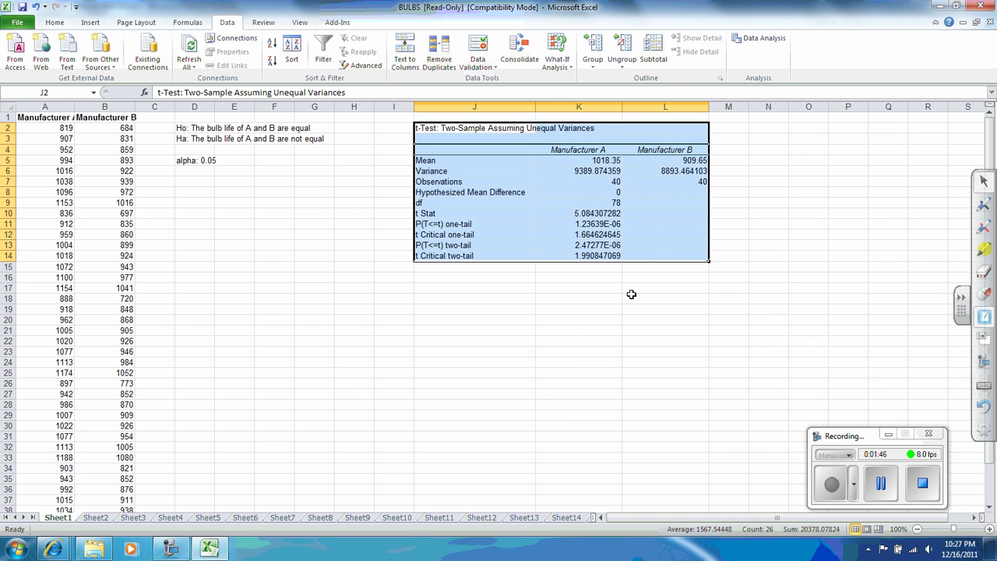
pyautogui.click(606, 298)
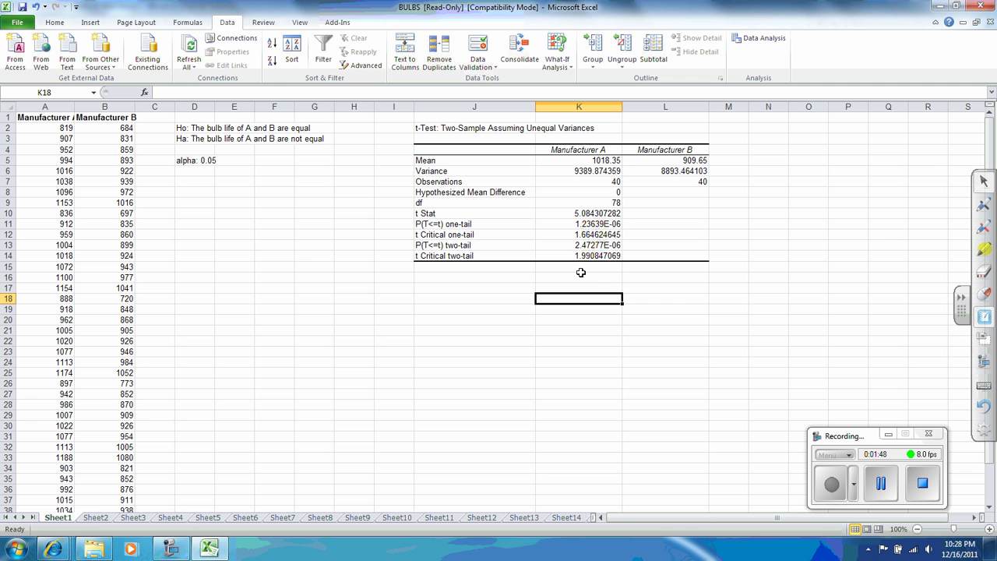
pyautogui.click(596, 245)
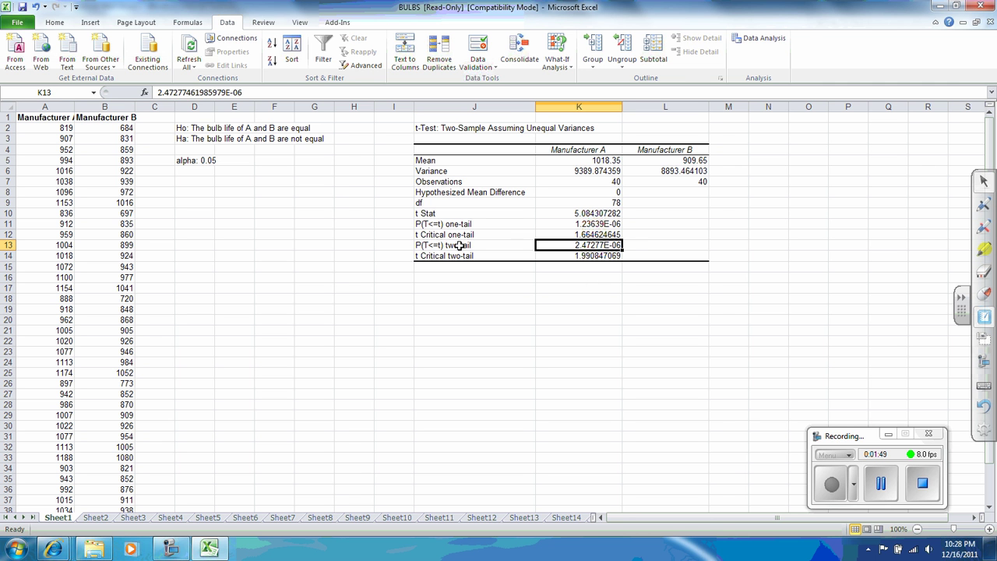
pyautogui.moveTo(467, 245); pyautogui.dragTo(567, 244)
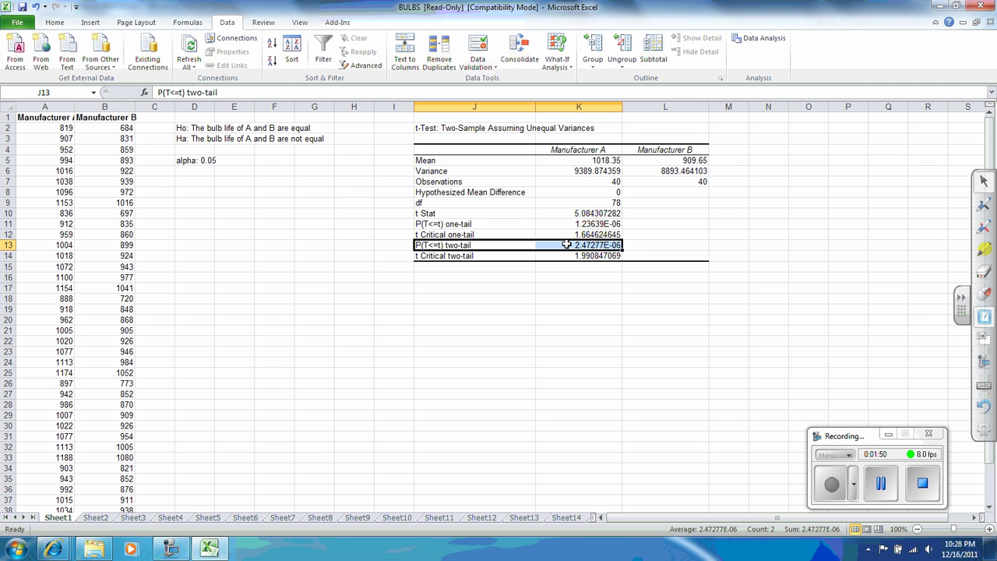
pyautogui.click(60, 23)
pyautogui.click(186, 61)
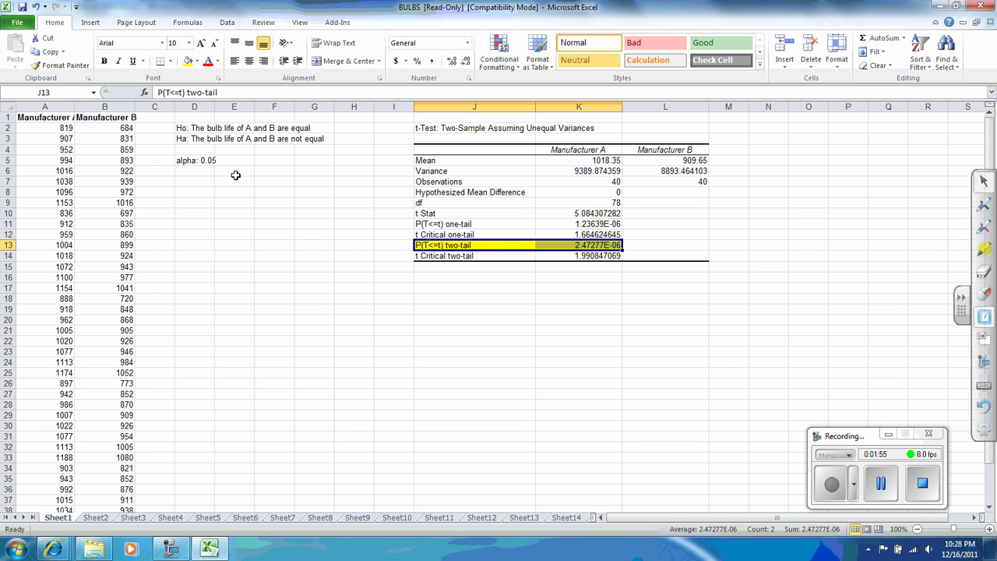
# Enter the note "Since our Ha included the phrase "not equal" we use" in D7 and continue it with "a two tailed test." in D8.
pyautogui.click(194, 182)
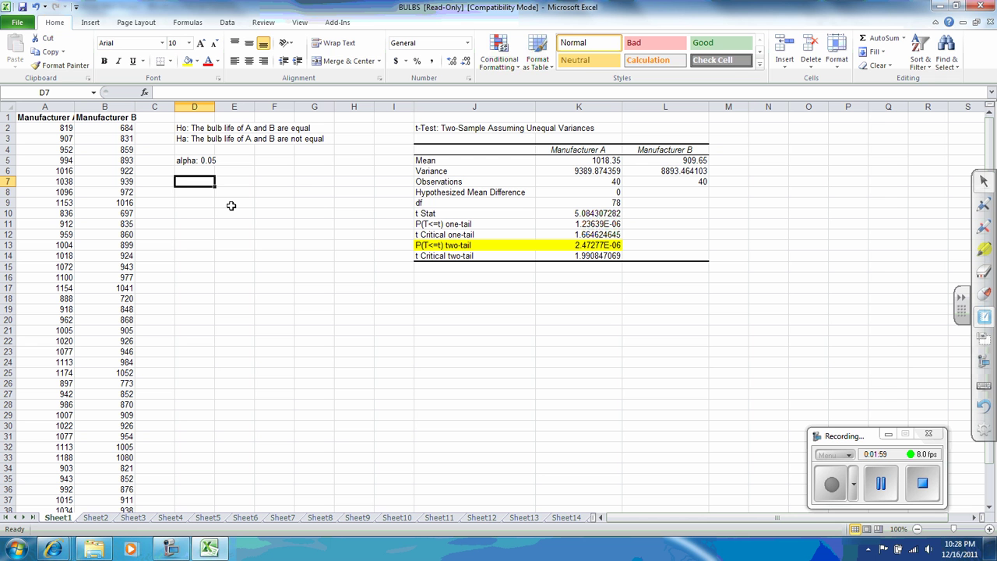
pyautogui.write('Sin')
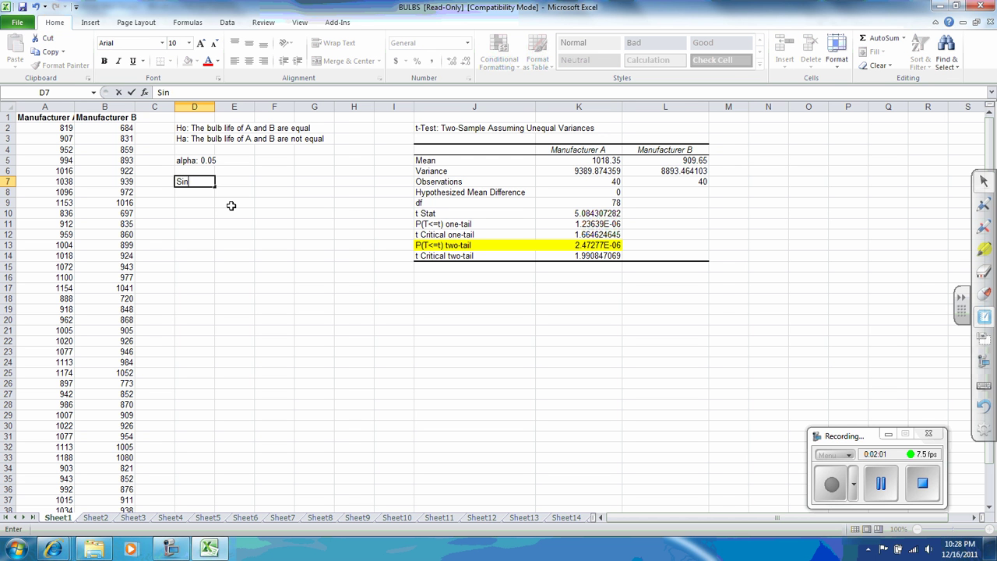
pyautogui.write('ce our Ha i')
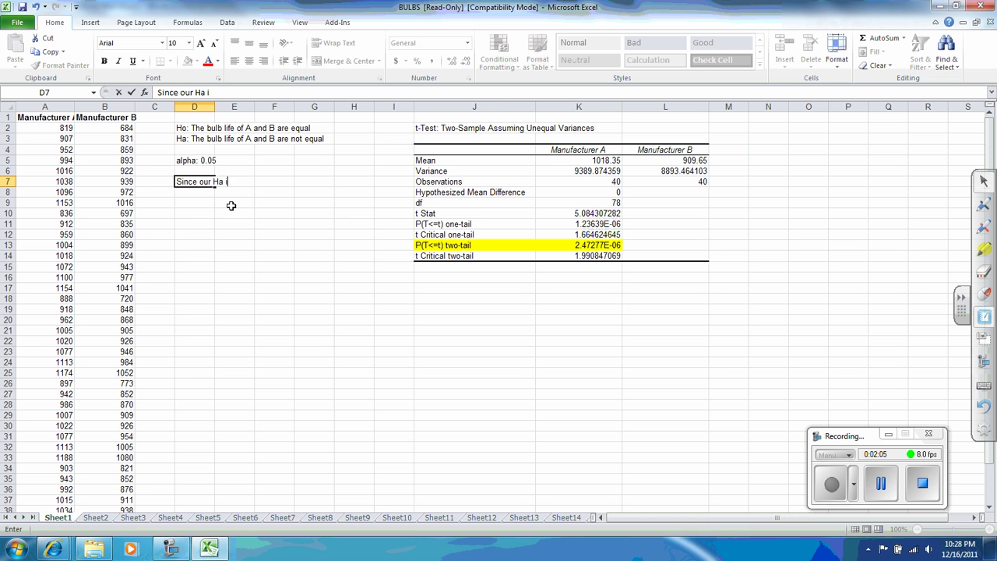
pyautogui.write('ncluded the ')
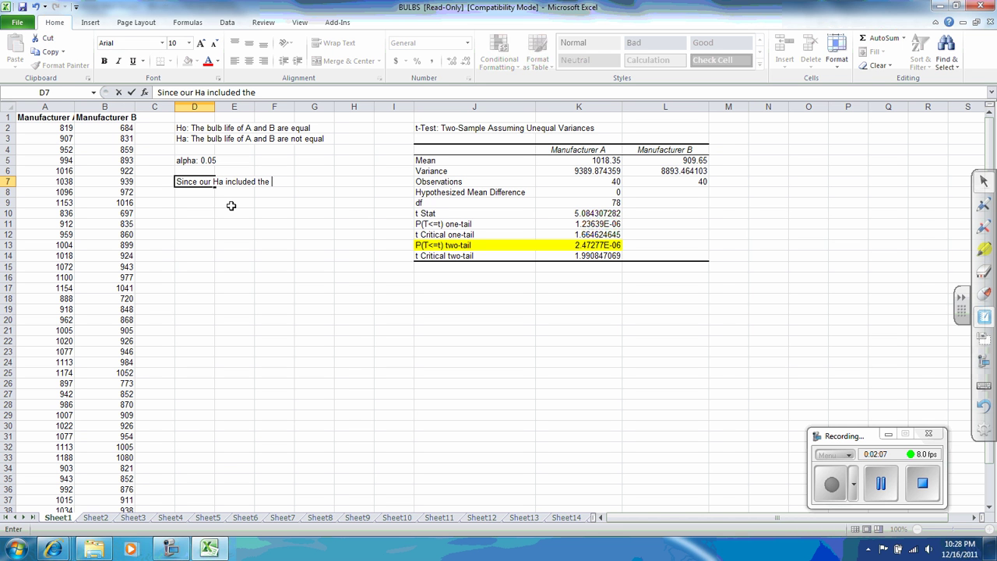
pyautogui.write('phrase "')
pyautogui.write('not q')
pyautogui.write('qu')
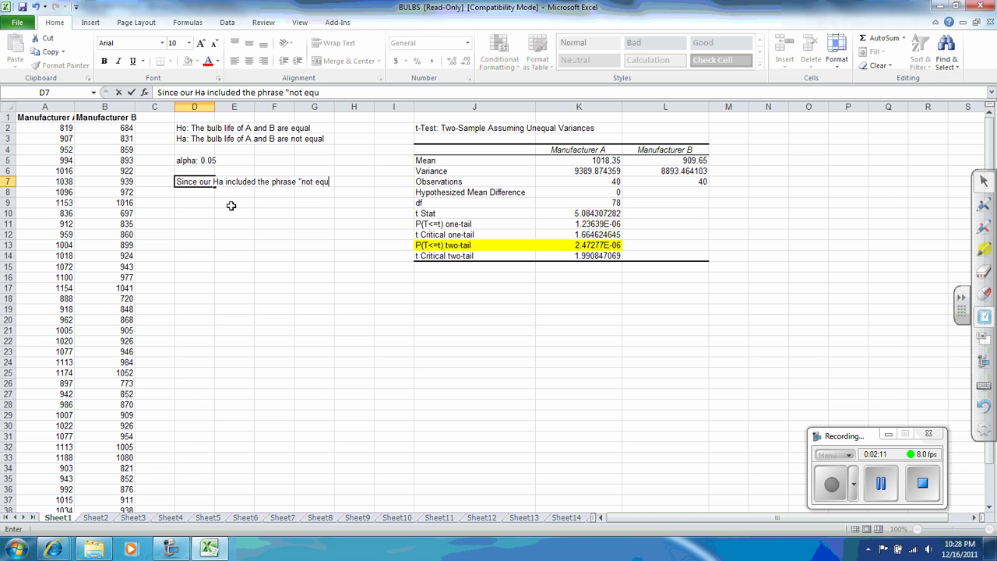
pyautogui.write('la we use')
pyautogui.press('Return')
pyautogui.write('a two tail')
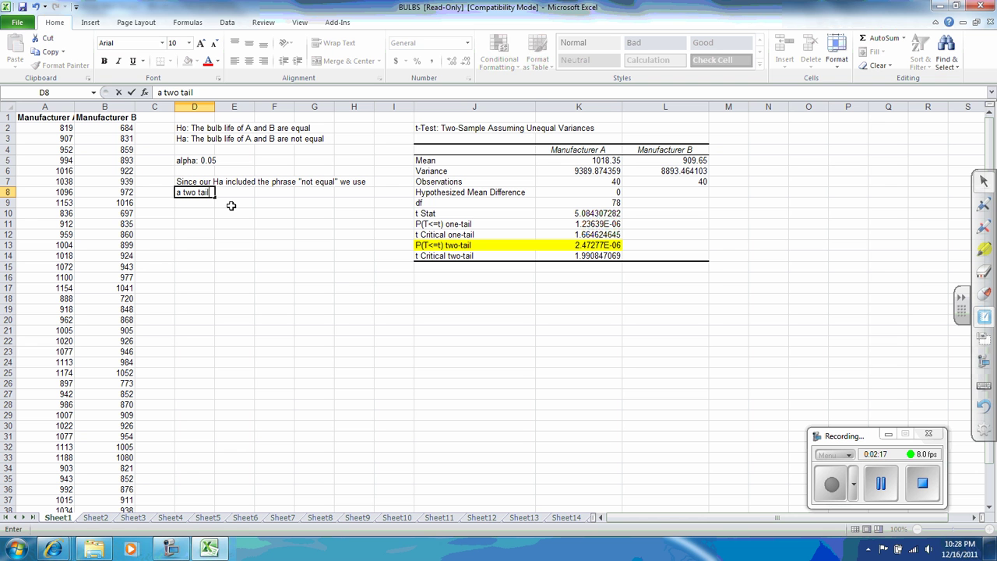
pyautogui.write('ed test.')
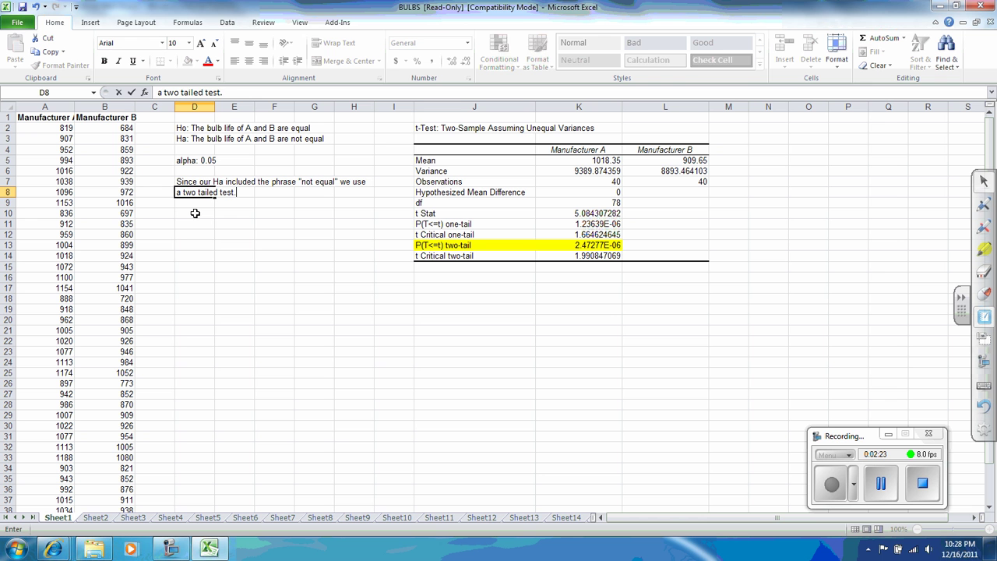
pyautogui.click(195, 212)
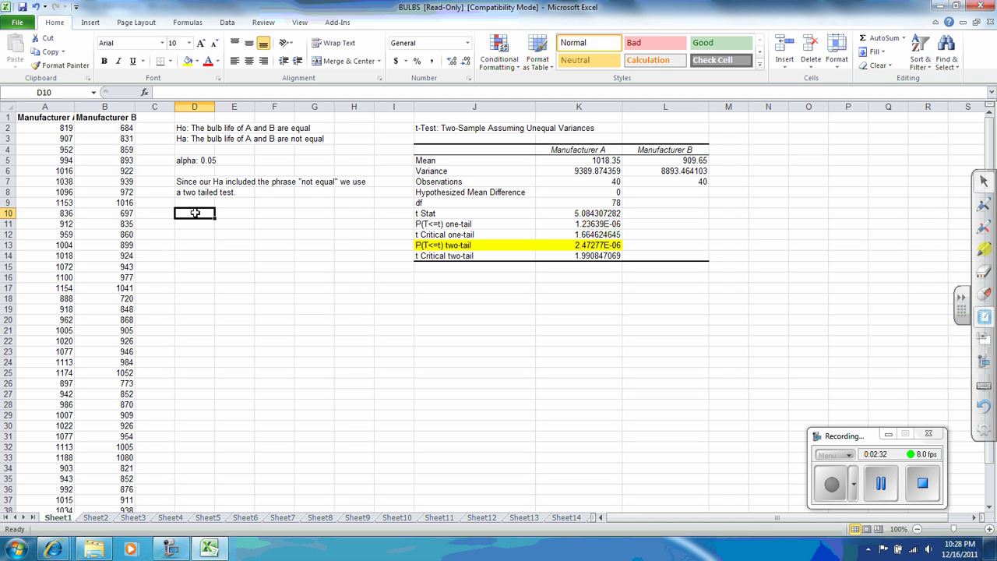
# Enter the two-tail p-value in decimal form as "2.47E-06 = 0.00000247" in D10.
pyautogui.write('2')
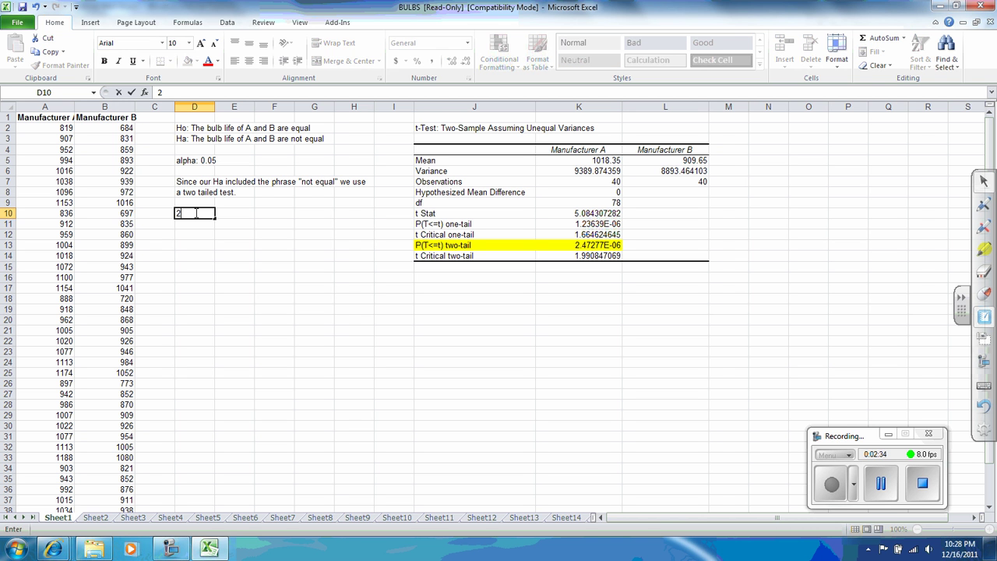
pyautogui.write('.47E-06')
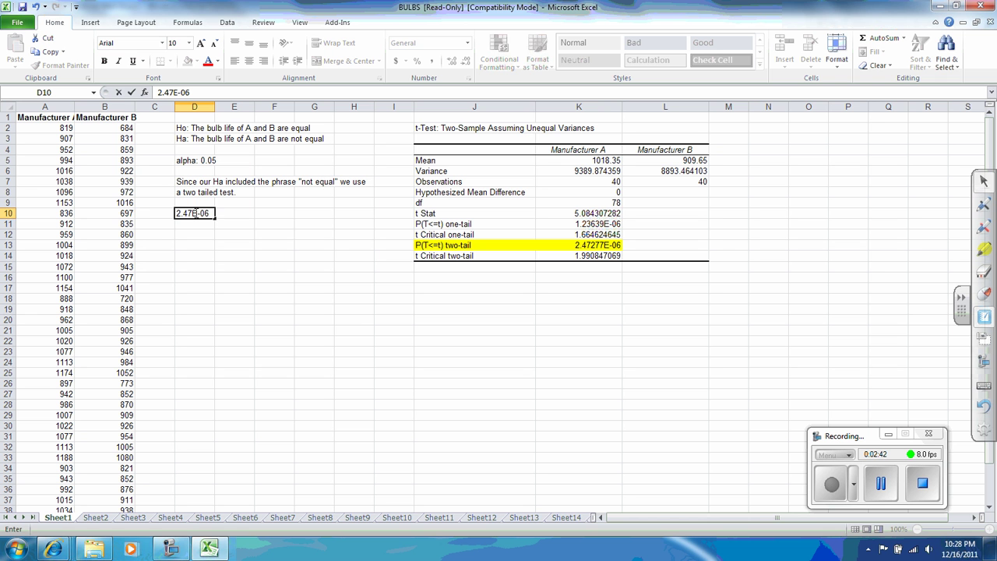
pyautogui.write(' = 0.0000024')
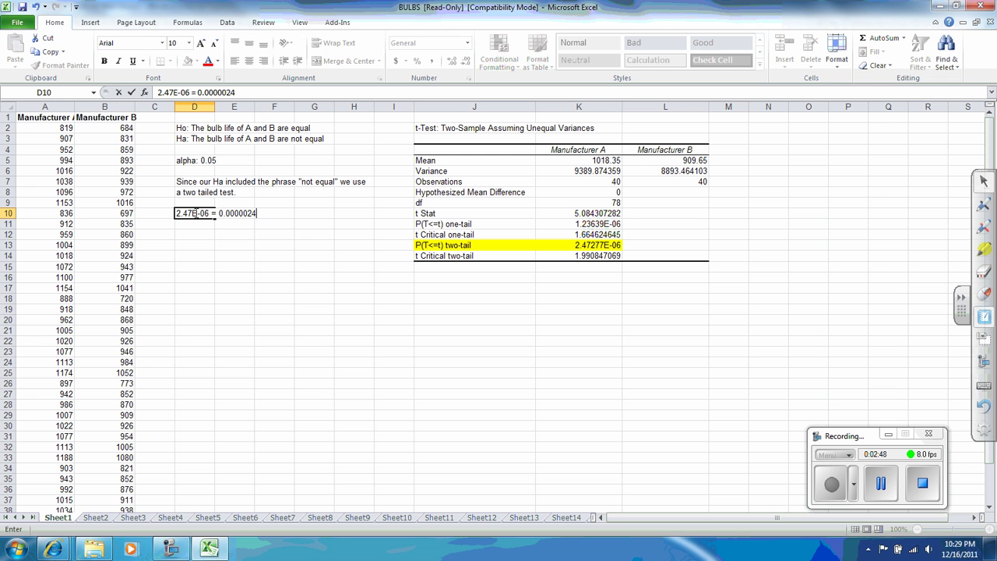
pyautogui.write('7')
pyautogui.press('Return')
pyautogui.press('Return')
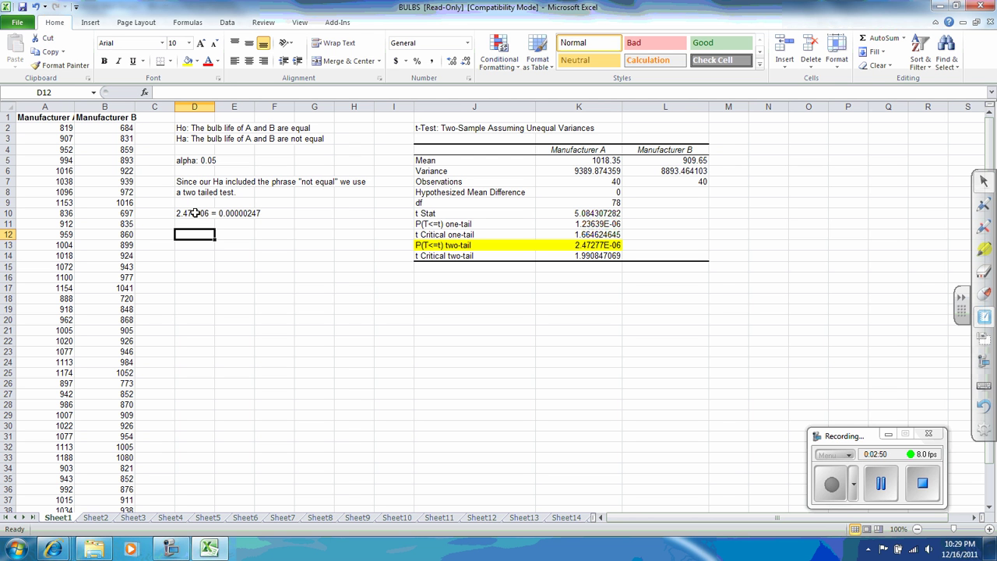
# Start the conclusion in D12 with "Since p < 0.05, we have evidence to reject Ho and".
pyautogui.write('Since ')
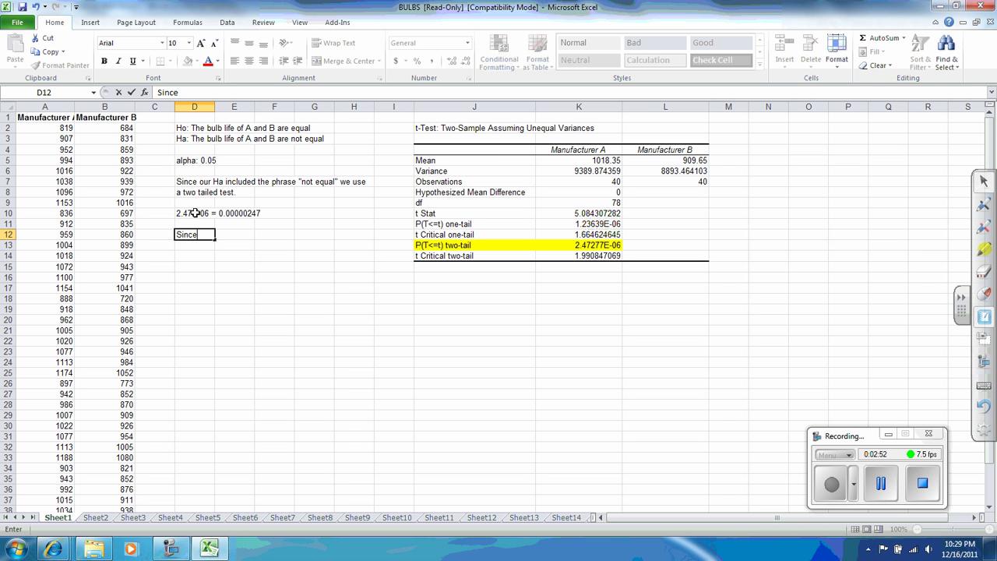
pyautogui.write('p < 0.05, we ha')
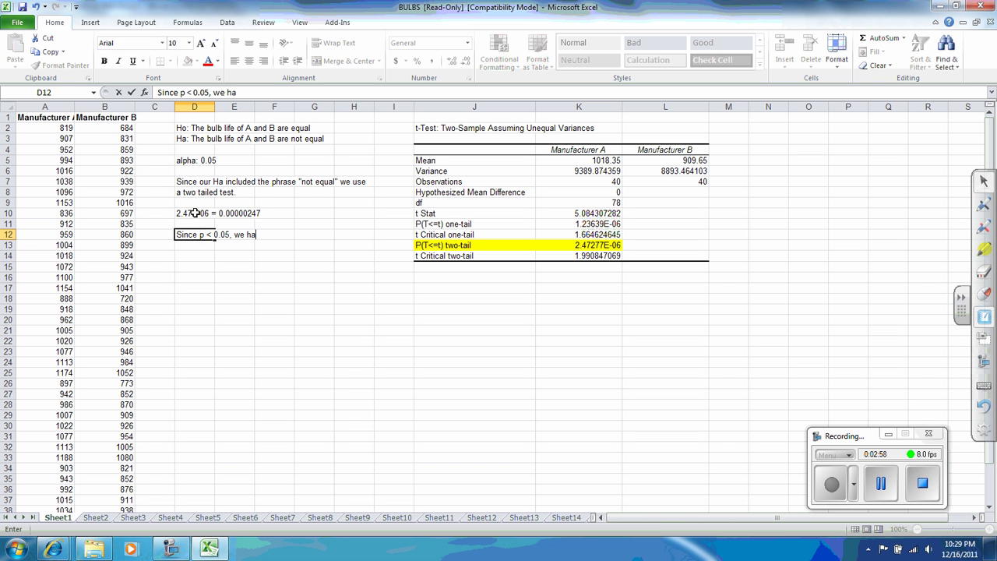
pyautogui.write('ve evidence to reject Ho')
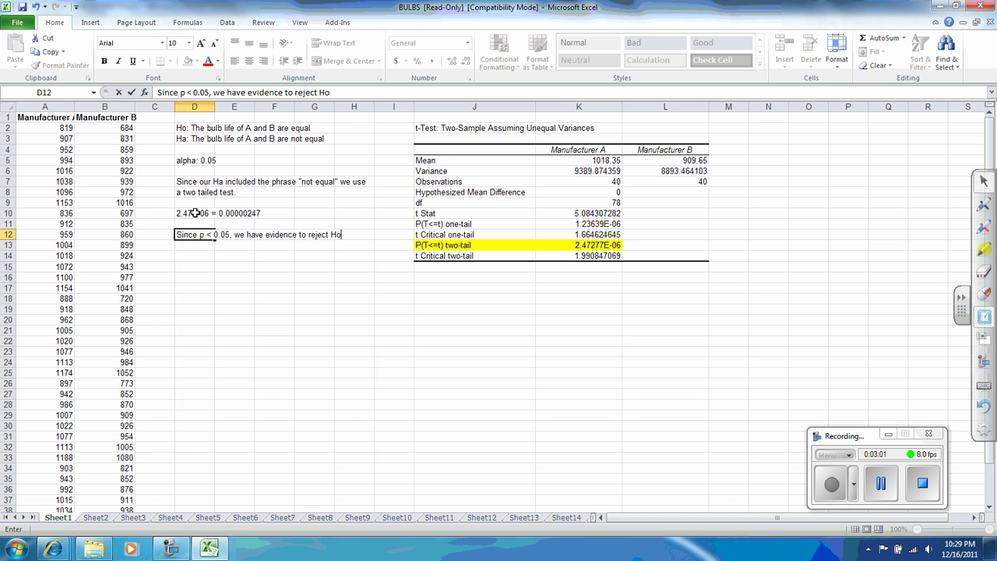
pyautogui.write(' and')
pyautogui.press('Return')
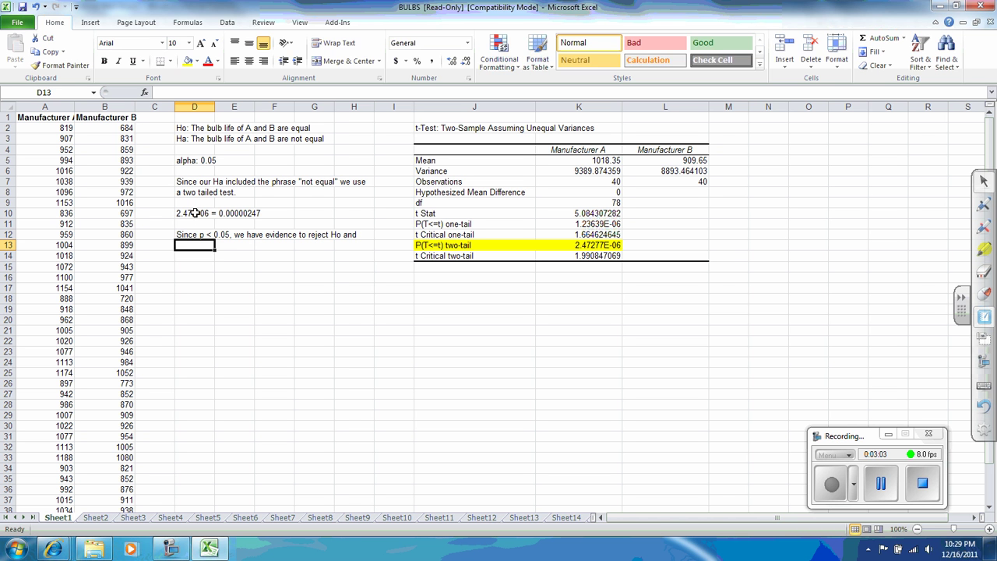
# Continue the conclusion with "have evidence to support Ha which states that the" in D13 and "bulb life of A and B are not equal." in D14.
pyautogui.write('have evi')
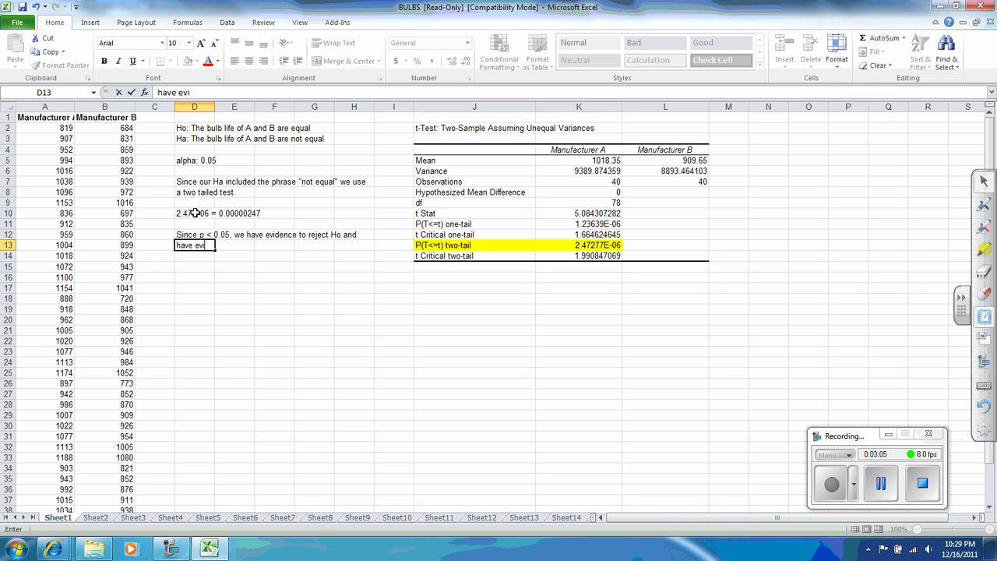
pyautogui.write('dence to support Ha')
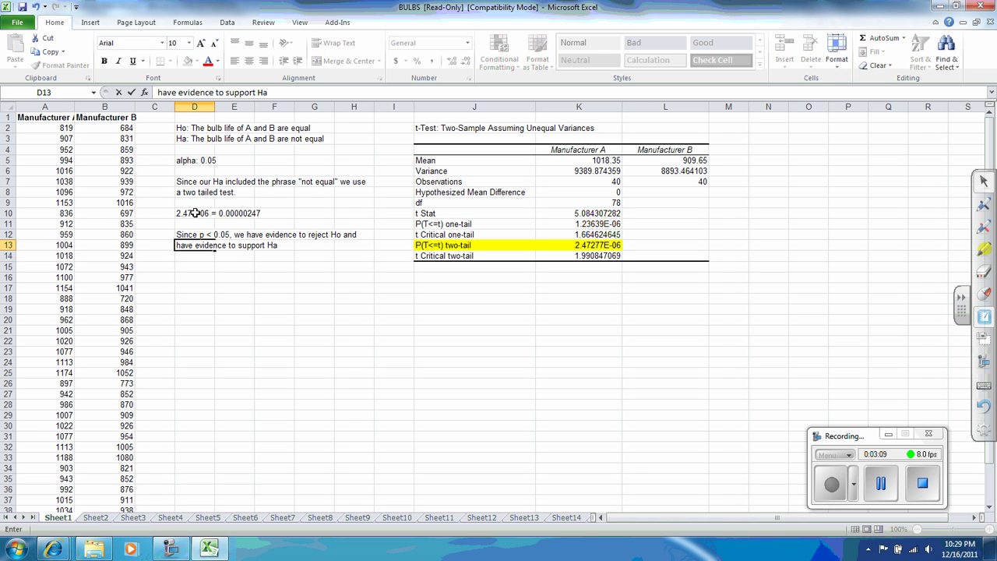
pyautogui.write(' which states')
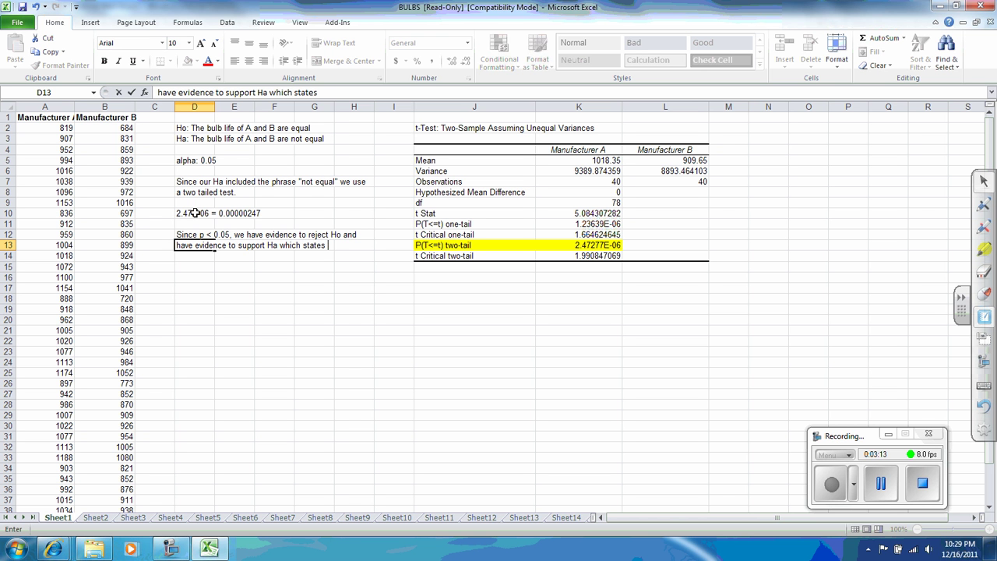
pyautogui.write(' that the')
pyautogui.press('Return')
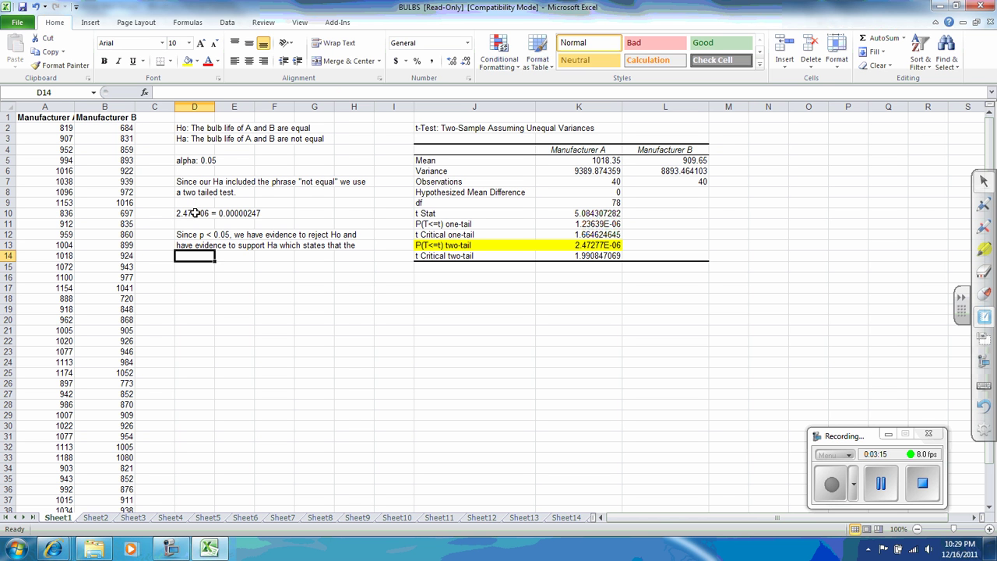
pyautogui.write('bulb life ')
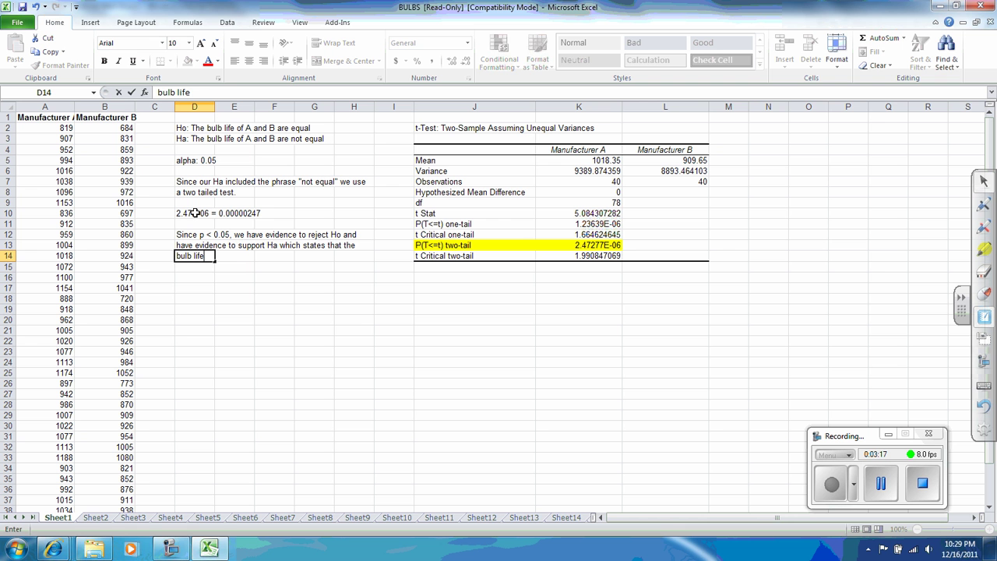
pyautogui.write('of A and B are not equal.')
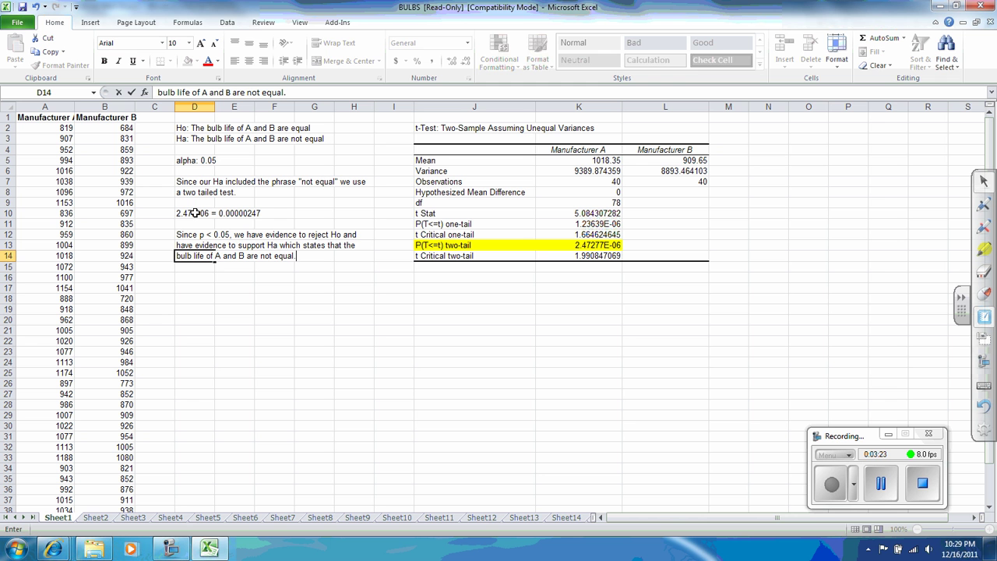
pyautogui.press('Return')
pyautogui.press('Return')
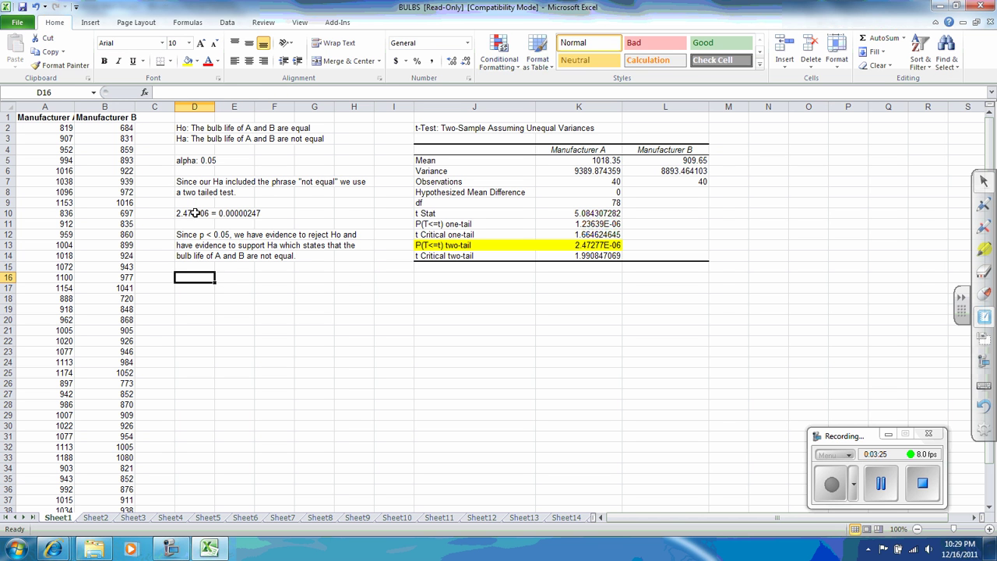
# Enter the heading "Journal Form:" in D16 and fill it and the df and t Stat cells J9:K10 with light orange.
pyautogui.write('Journal Form:')
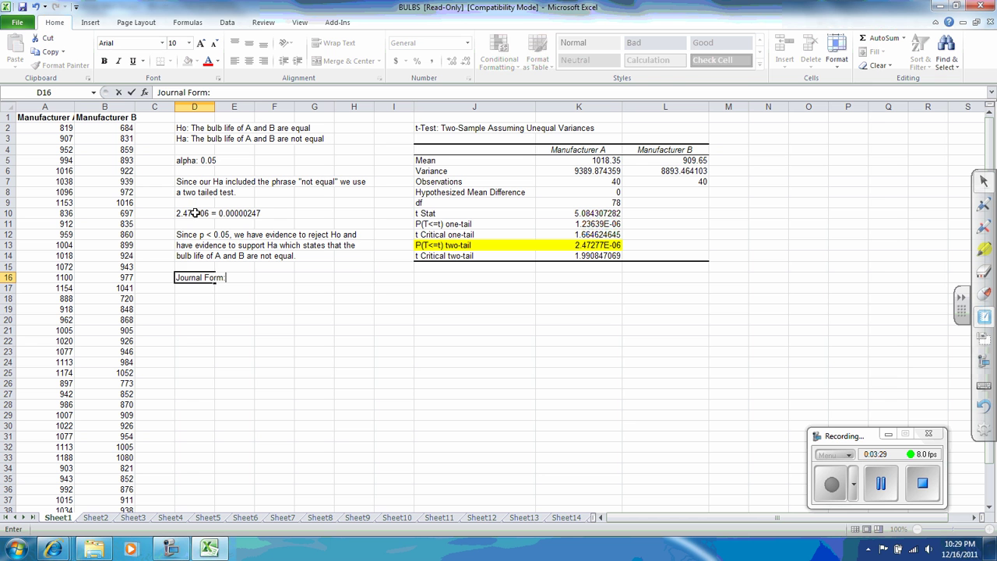
pyautogui.press('Return')
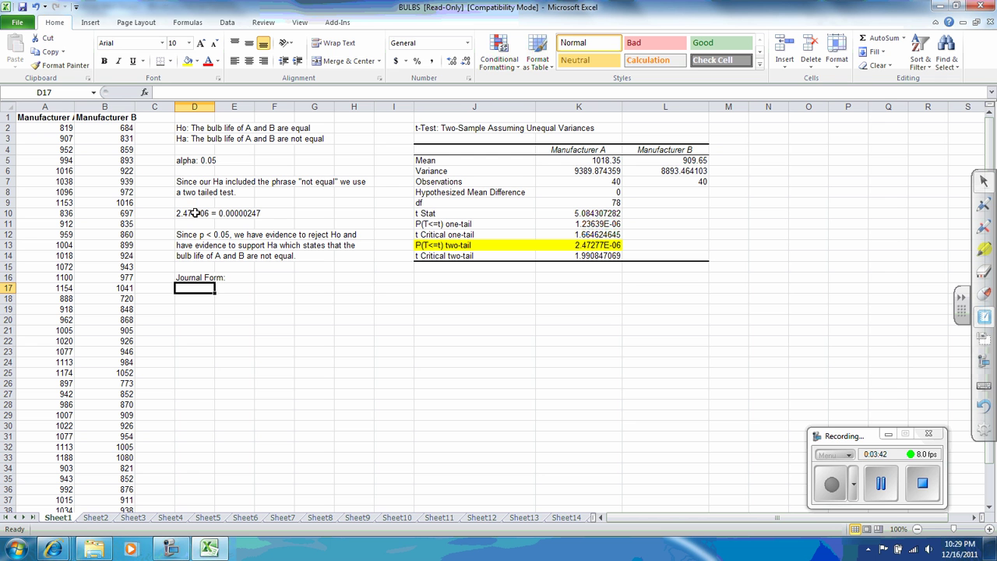
pyautogui.click(193, 277)
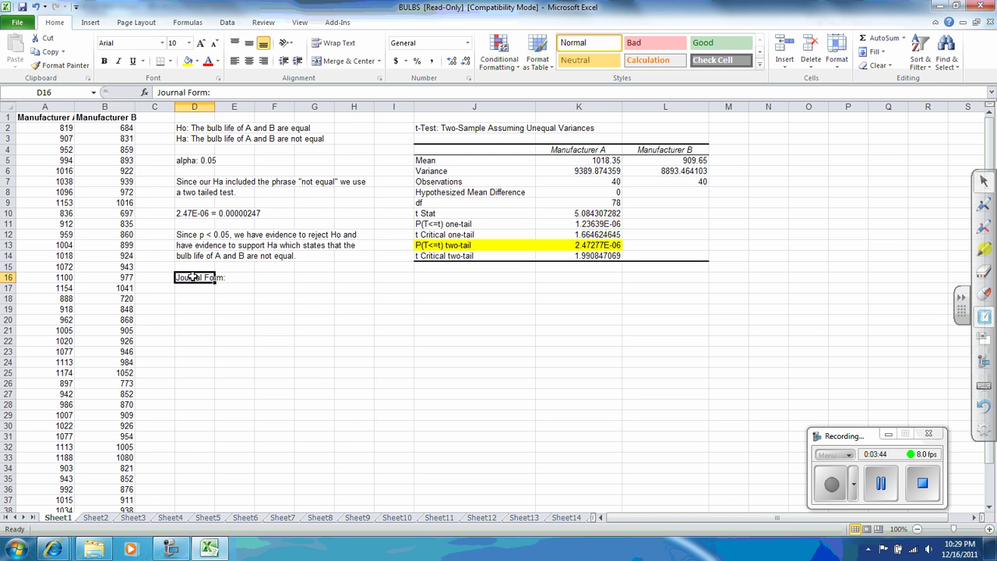
pyautogui.click(197, 61)
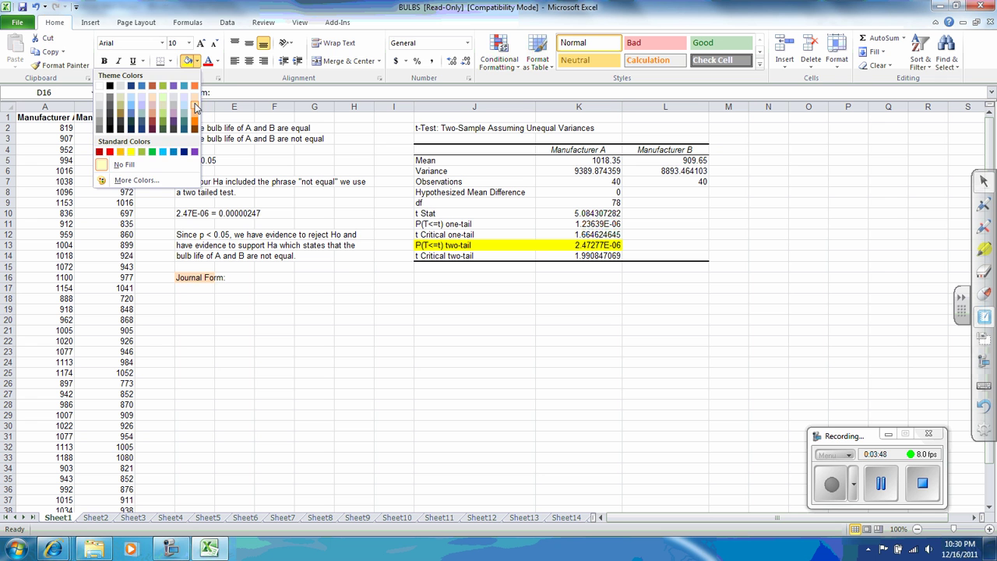
pyautogui.click(194, 107)
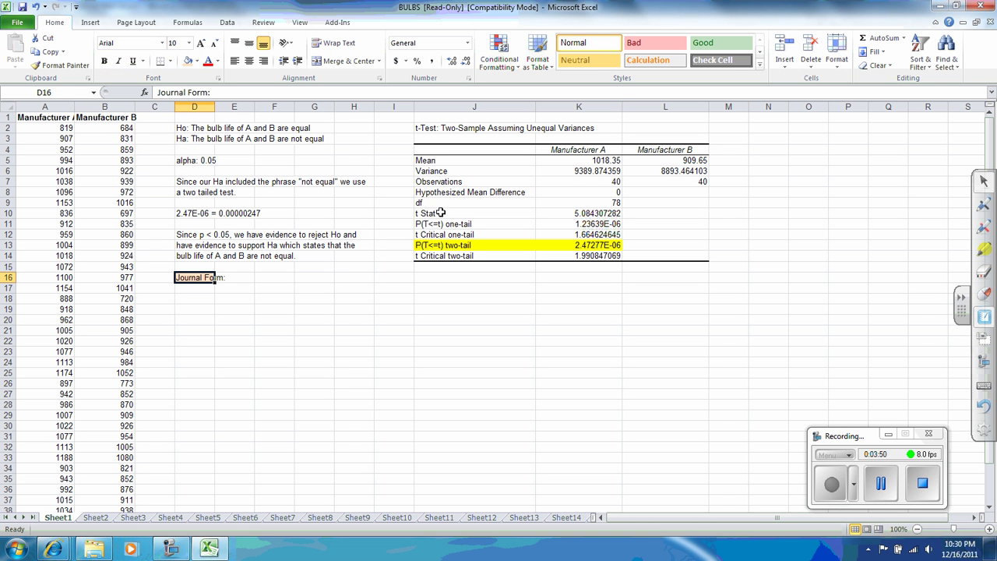
pyautogui.moveTo(438, 203); pyautogui.dragTo(585, 210)
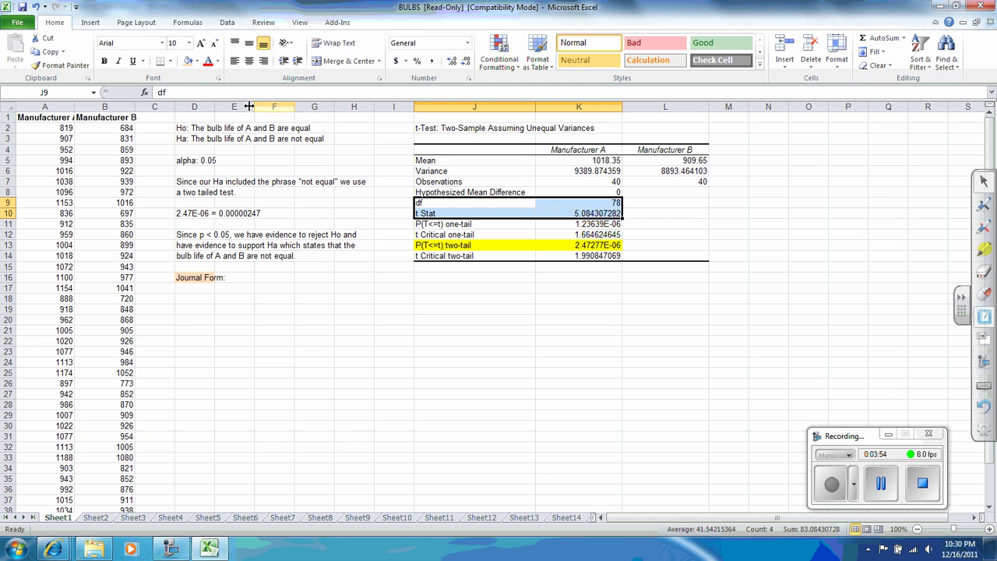
pyautogui.click(187, 63)
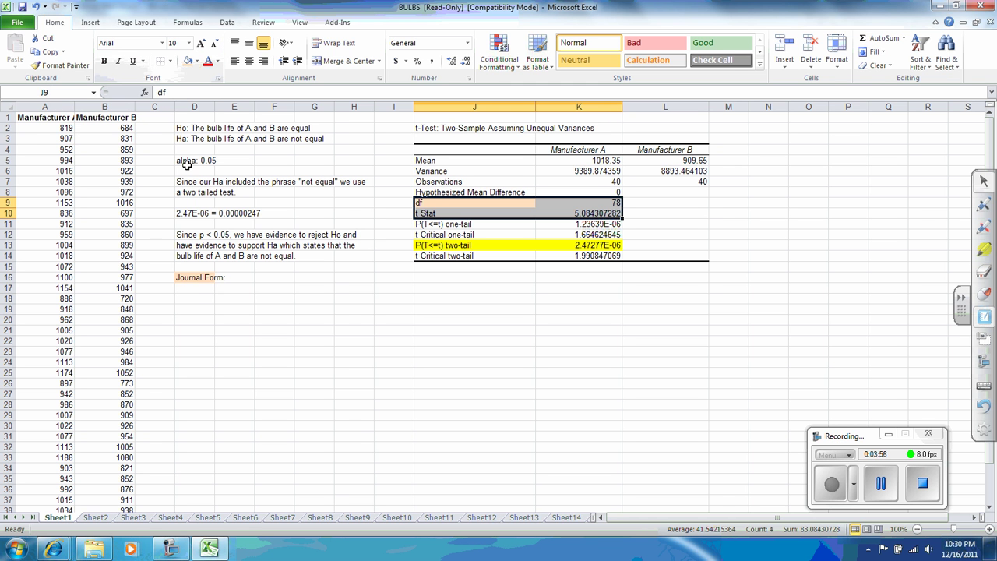
# Enter the journal-form result "t(78) = 5.084, p < 0.05" in D18 and fill that cell with the same light orange.
pyautogui.click(195, 299)
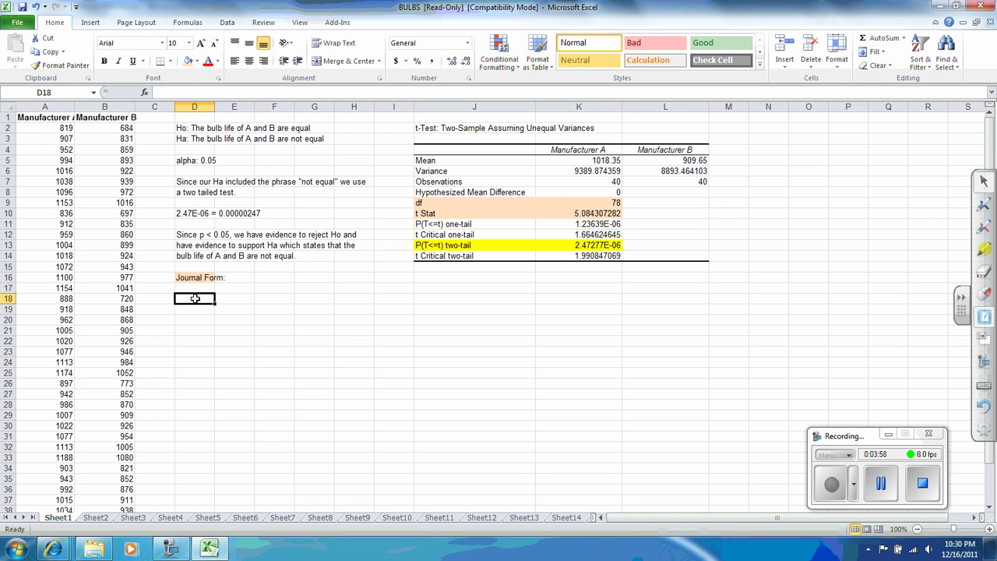
pyautogui.write('t')
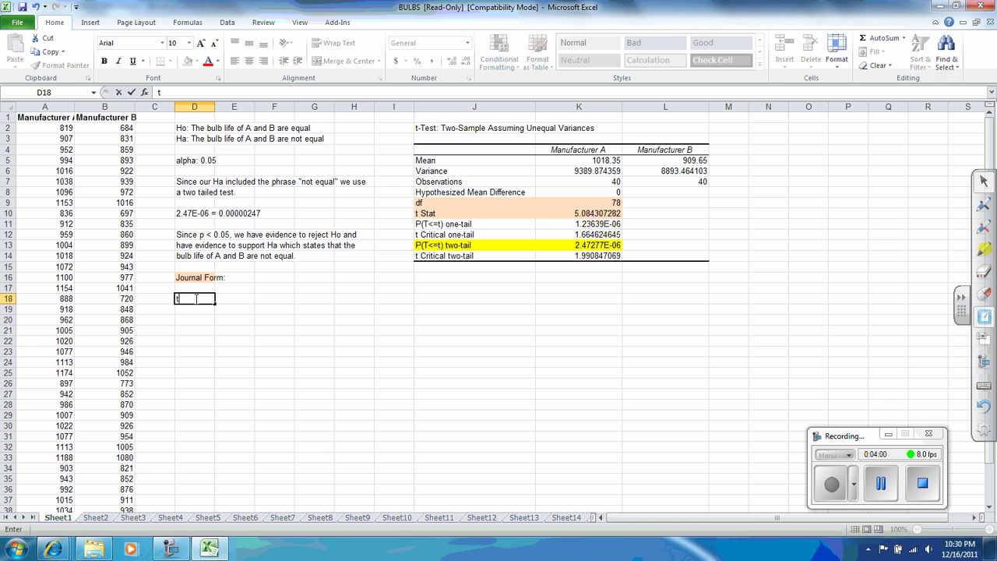
pyautogui.write('(78) = 5.')
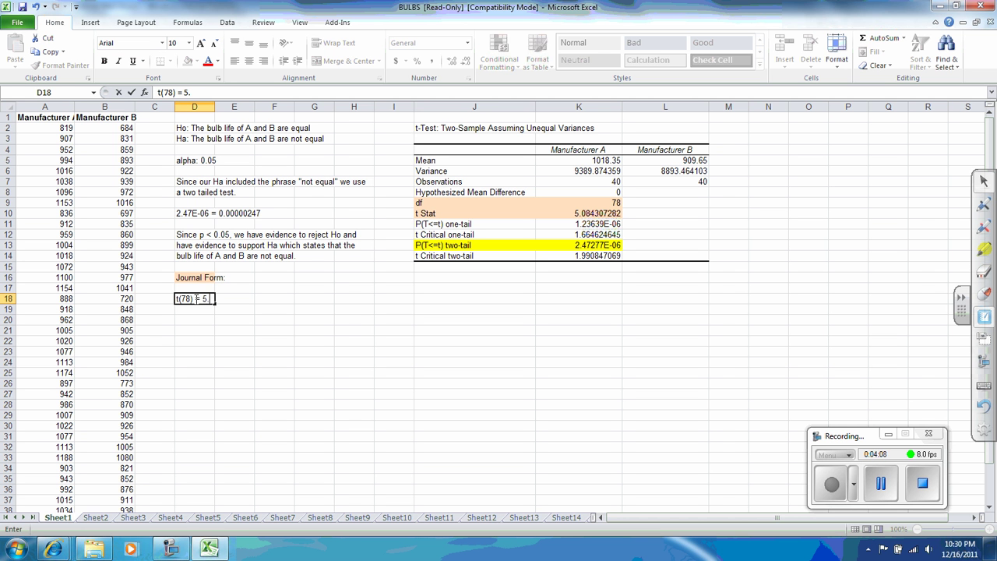
pyautogui.write('084, p < 0.05')
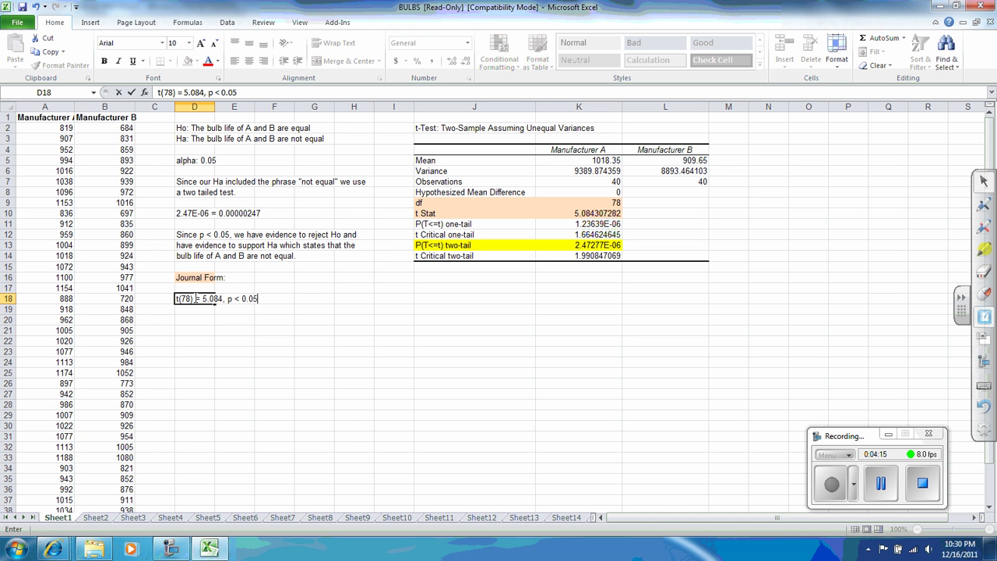
pyautogui.click(216, 351)
pyautogui.click(191, 306)
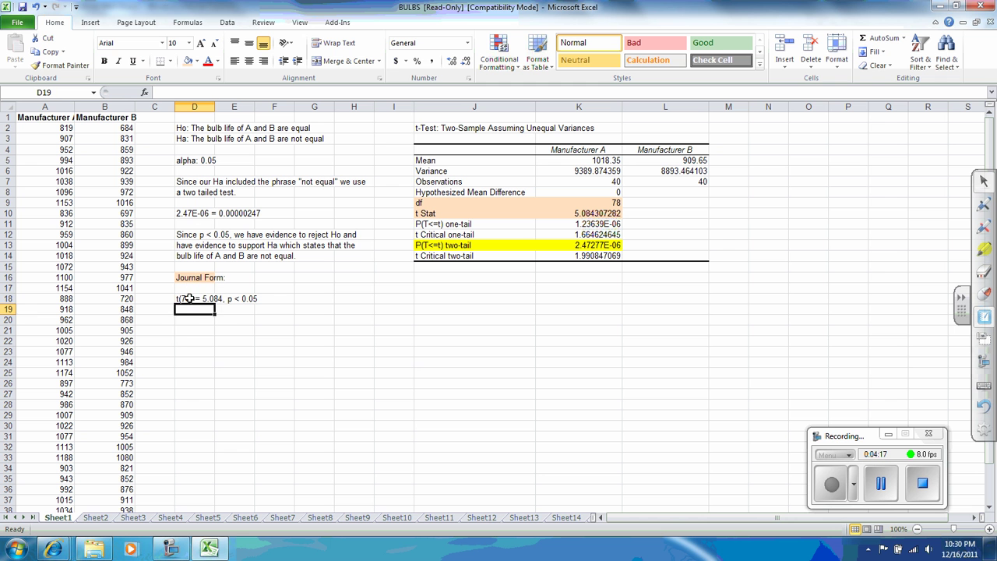
pyautogui.click(190, 299)
pyautogui.click(187, 62)
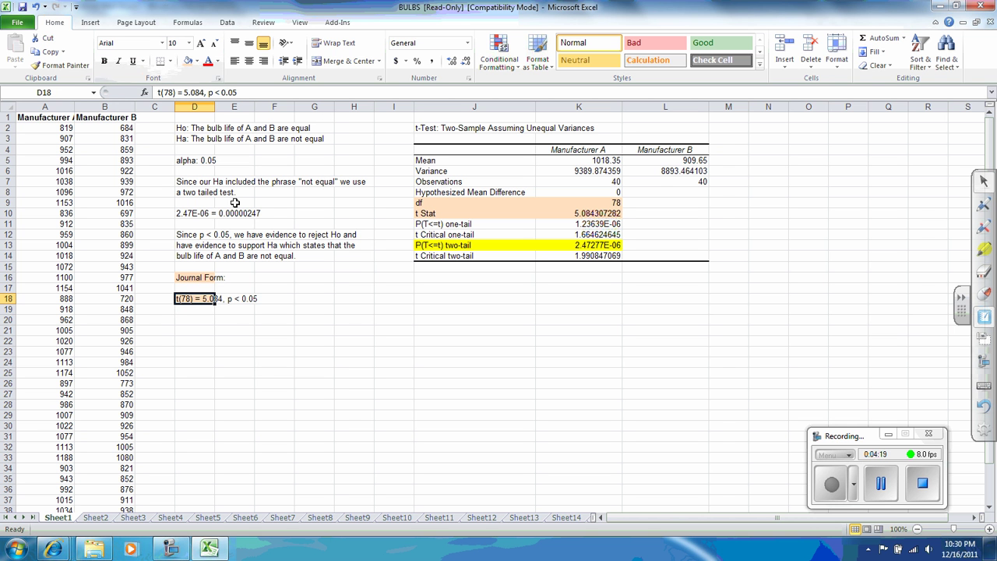
pyautogui.click(257, 377)
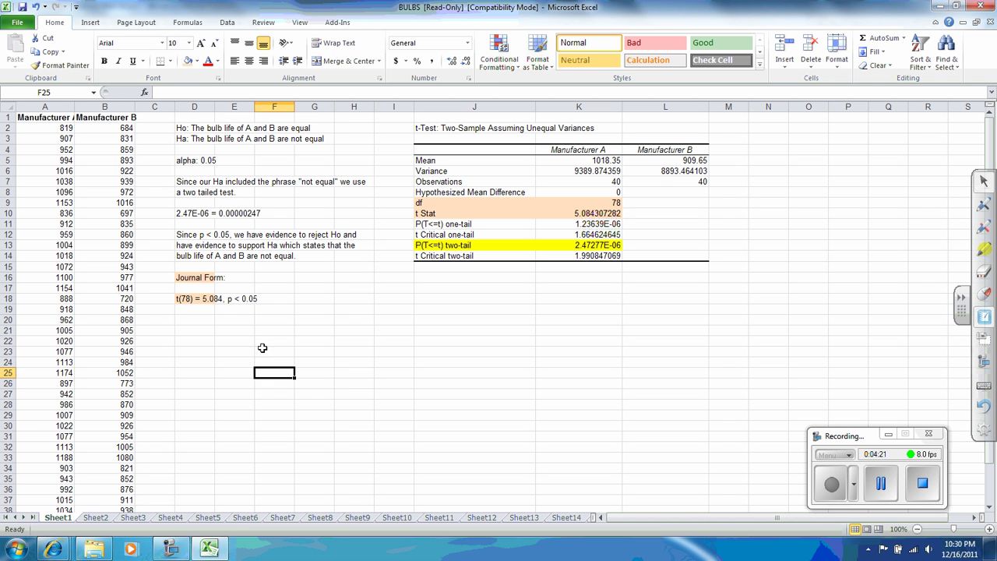